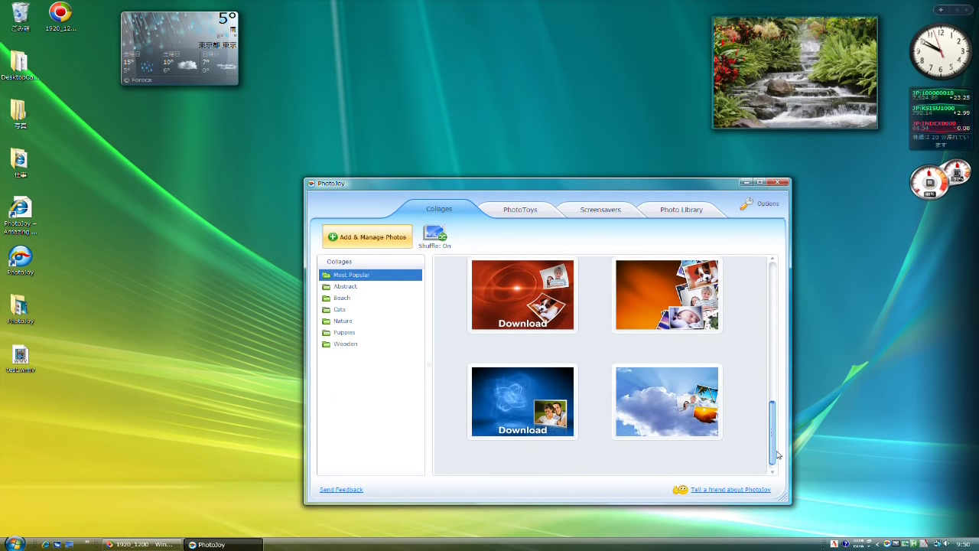
Set the red abstract collage as the wallpaper and reposition the window so the collage photos can be seen
click(547, 324)
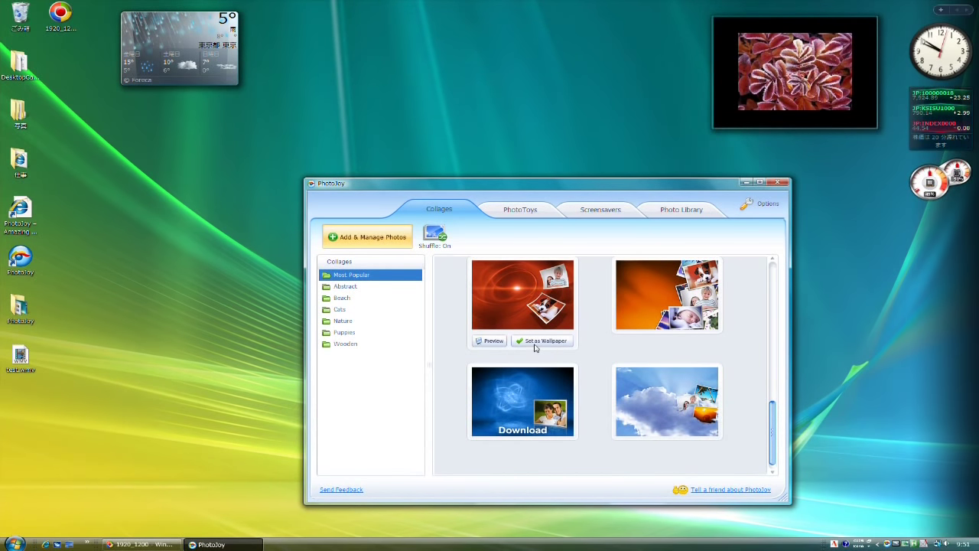
click(535, 344)
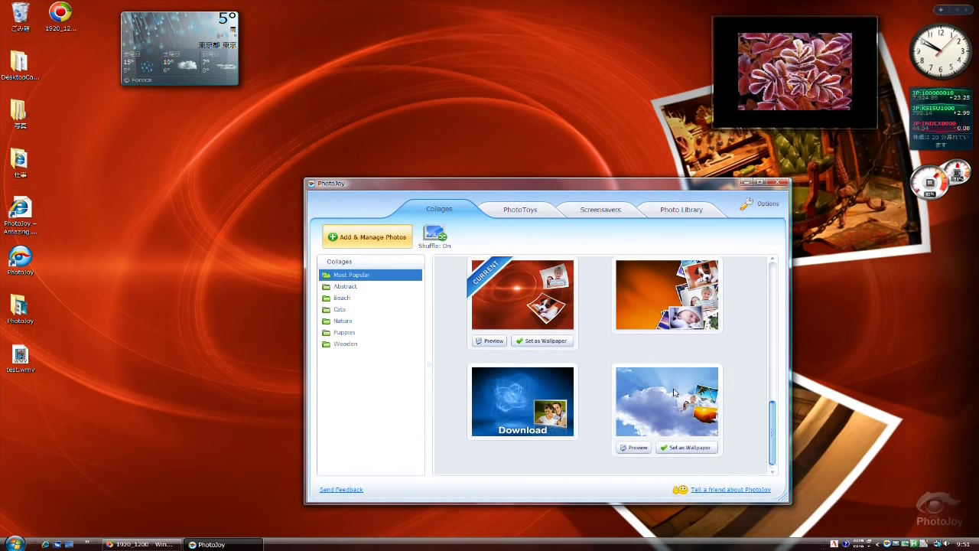
drag(680, 188, 463, 145)
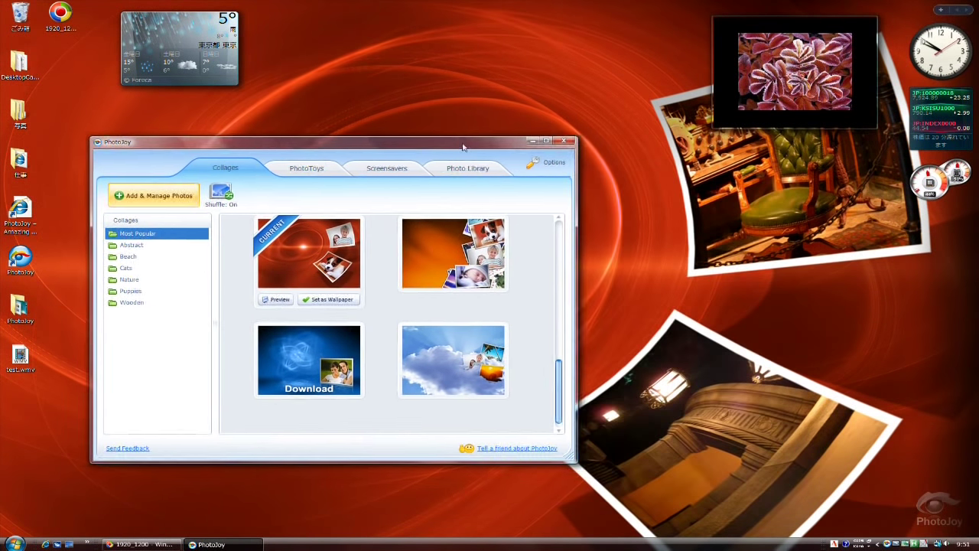
mouse_move(859, 86)
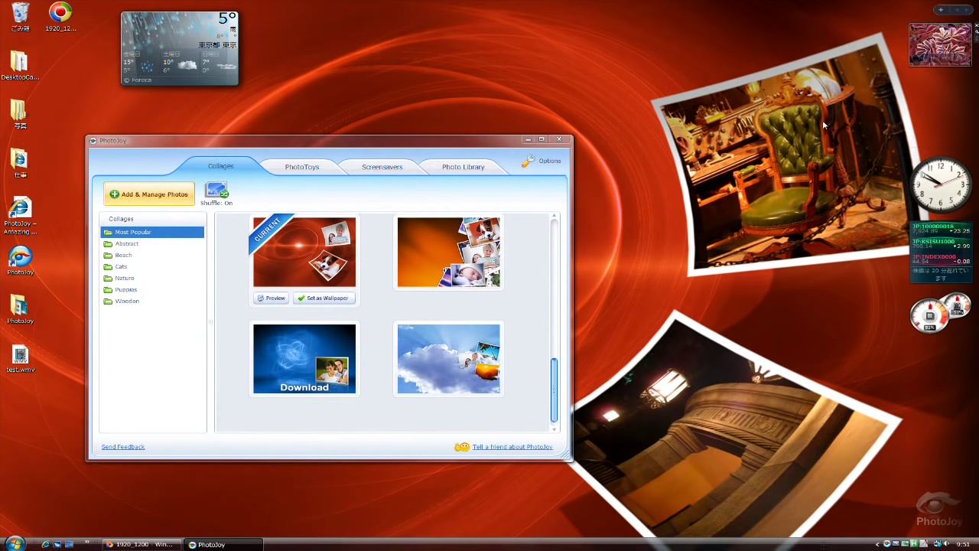
drag(413, 148, 417, 128)
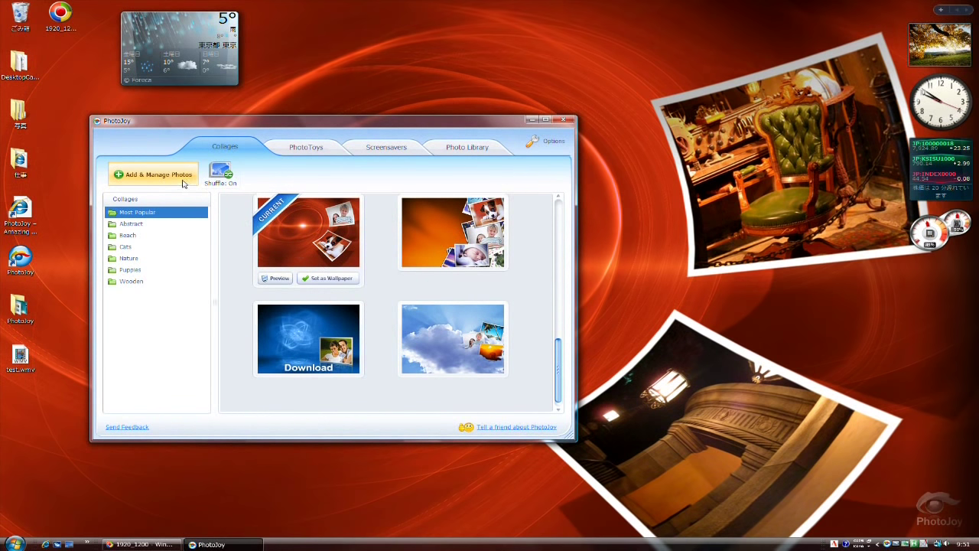
Examine the interval choices for both Collage Shuffle options, toggle shuffling of collage and photos, and accept the dialog
click(222, 178)
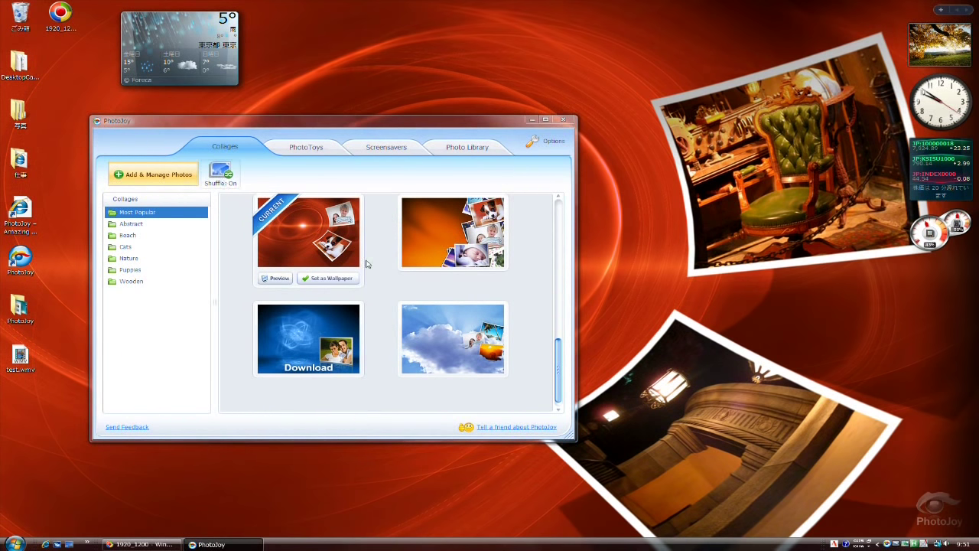
drag(356, 160, 438, 183)
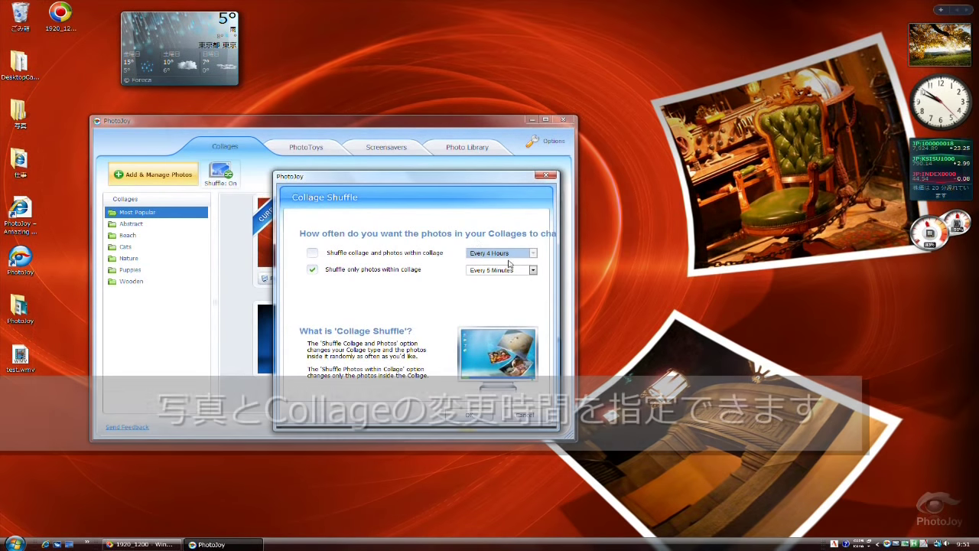
click(533, 270)
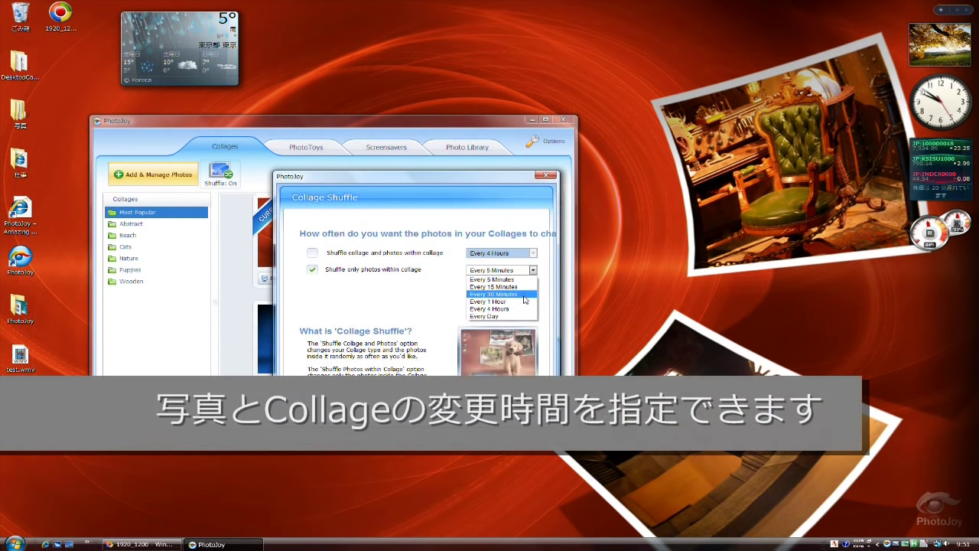
click(371, 254)
click(484, 255)
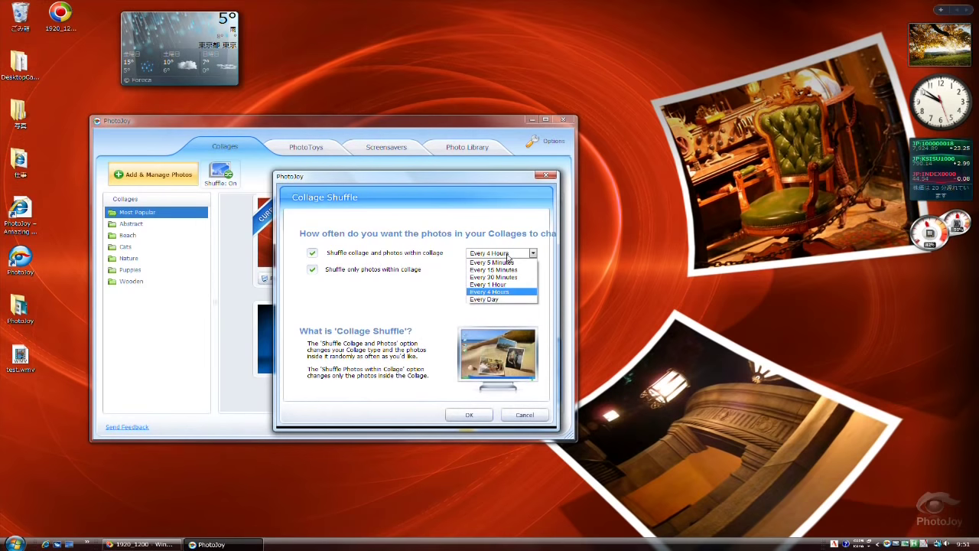
click(415, 294)
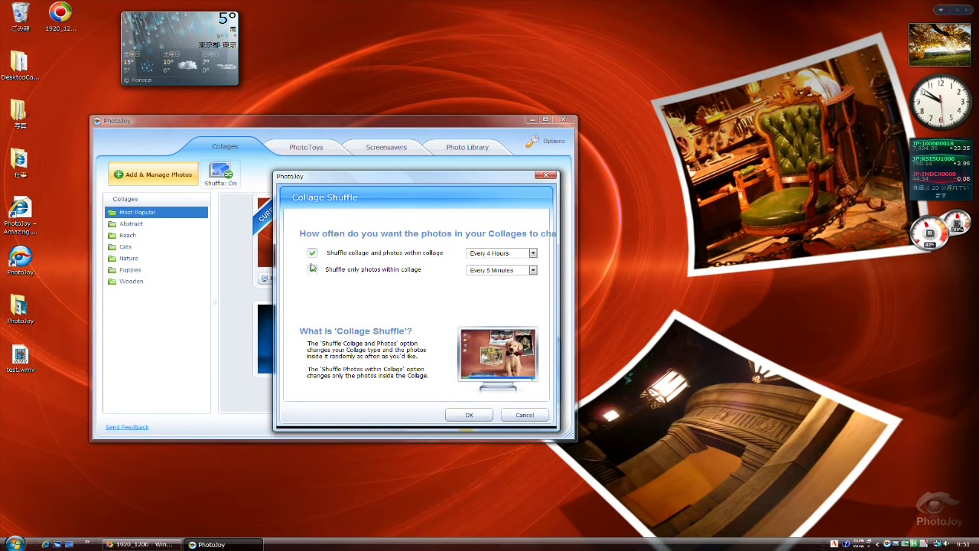
click(311, 253)
click(469, 415)
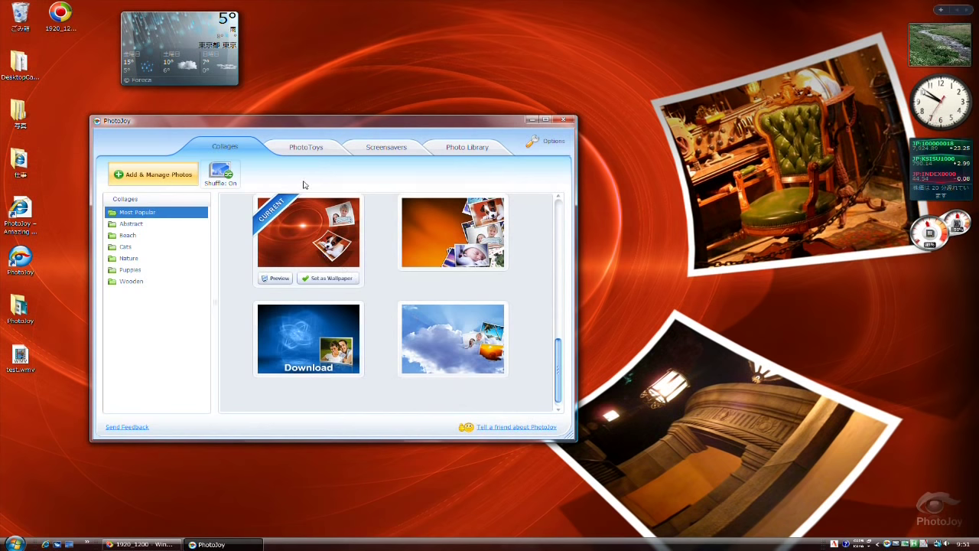
Look through the PhotoToys, Screensavers and Photo Library sections and return to Collages
click(309, 153)
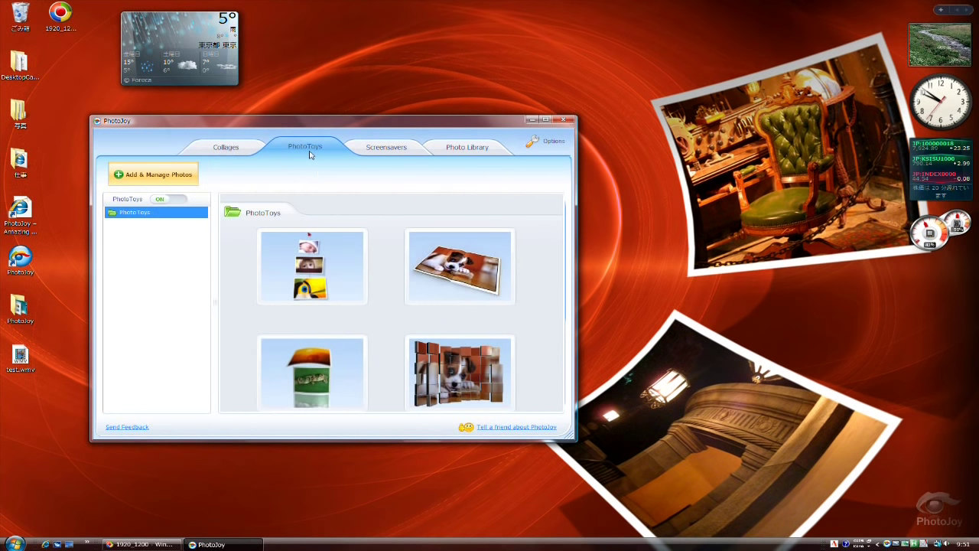
click(377, 149)
click(455, 151)
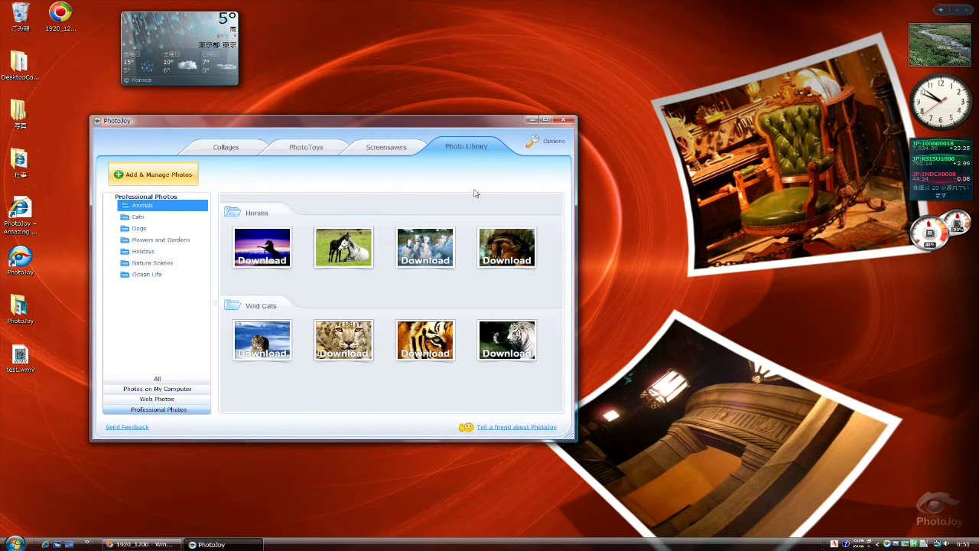
click(225, 147)
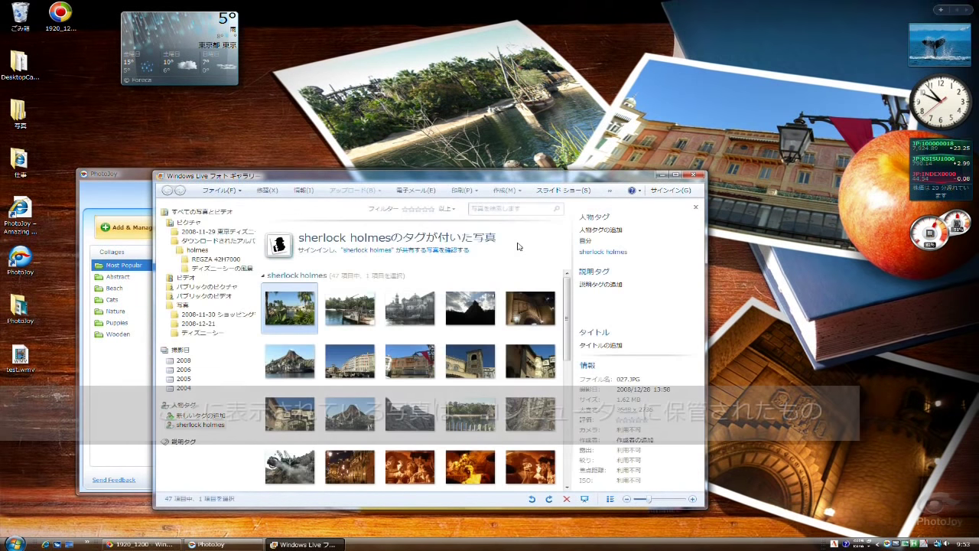
In Windows Live Photo Gallery, collapse the folder tree, enlarge the window and browse the photos in the 2008-11-29 東京ディズニーシー folder
click(162, 241)
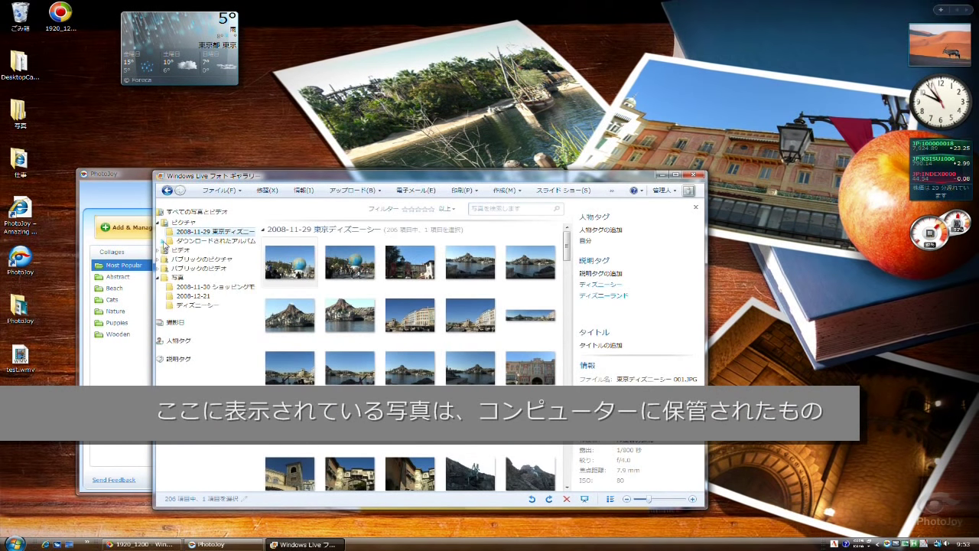
click(166, 277)
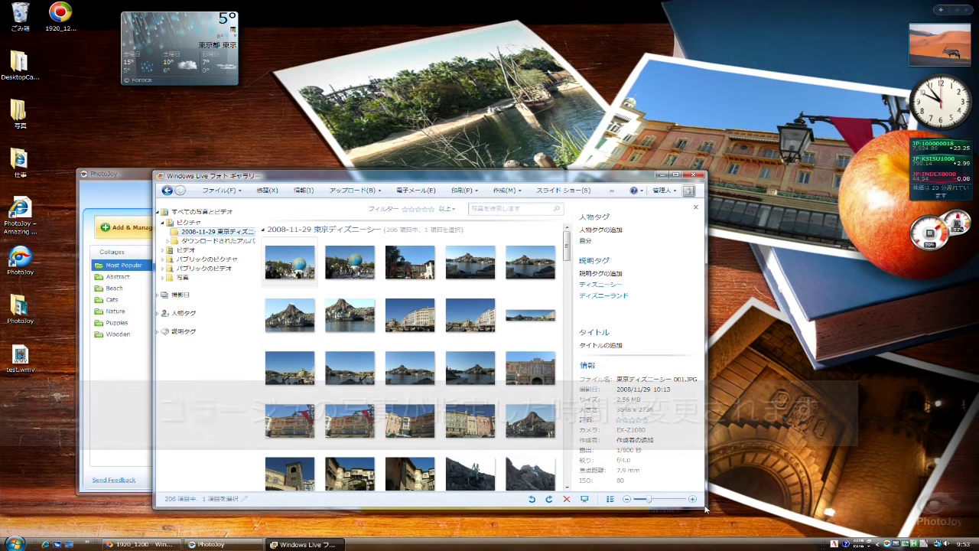
drag(704, 506, 741, 521)
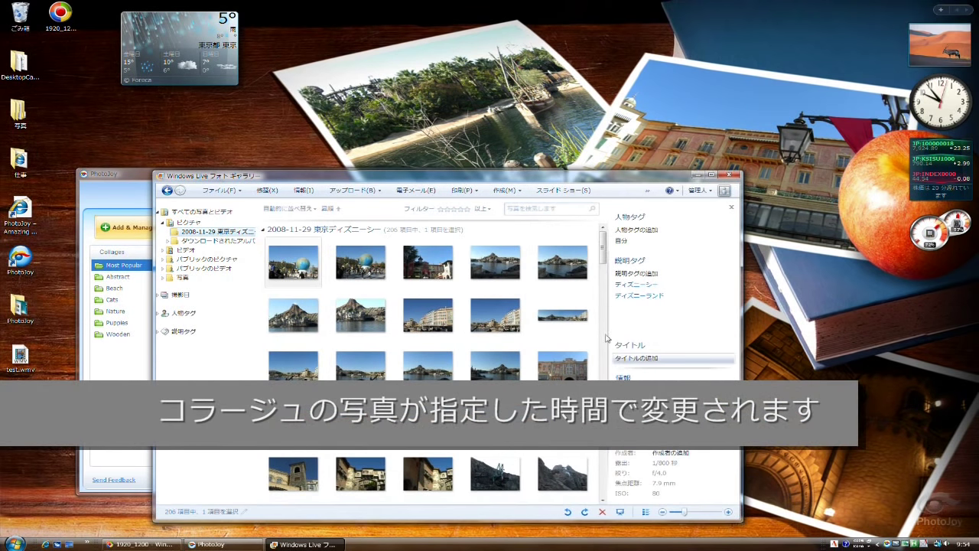
drag(602, 252, 602, 282)
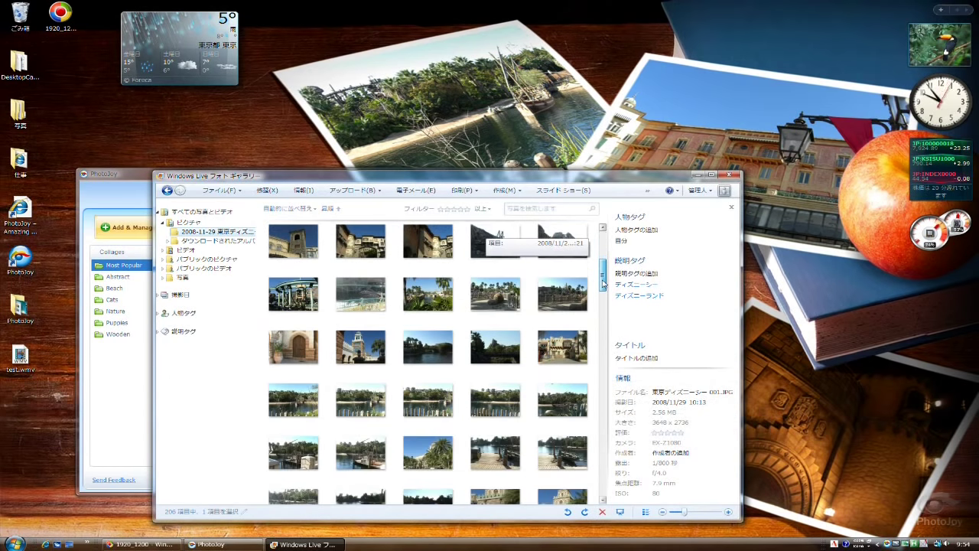
drag(602, 283, 617, 394)
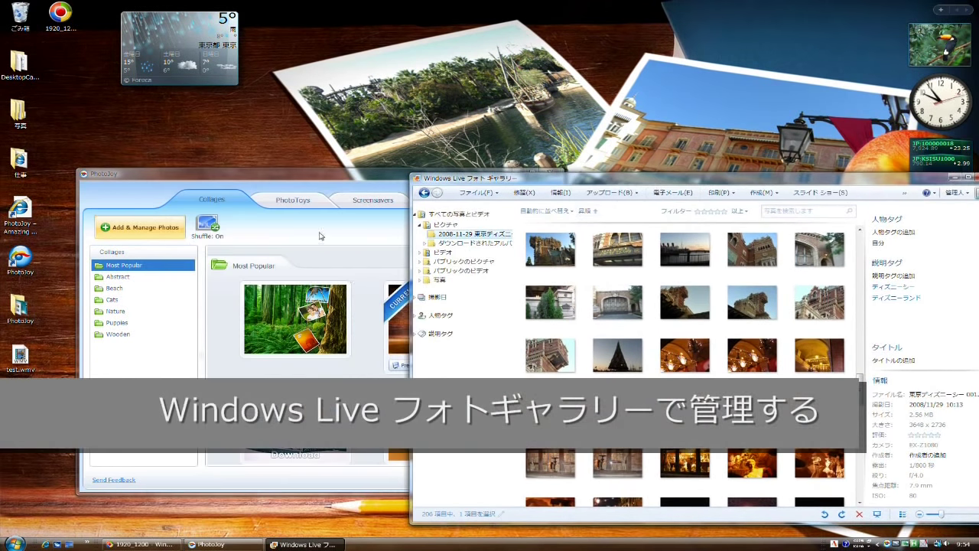
In PhotoJoy, open the folder picker for the specific-folder photo source and expand the user's ピクチャ folder
click(141, 227)
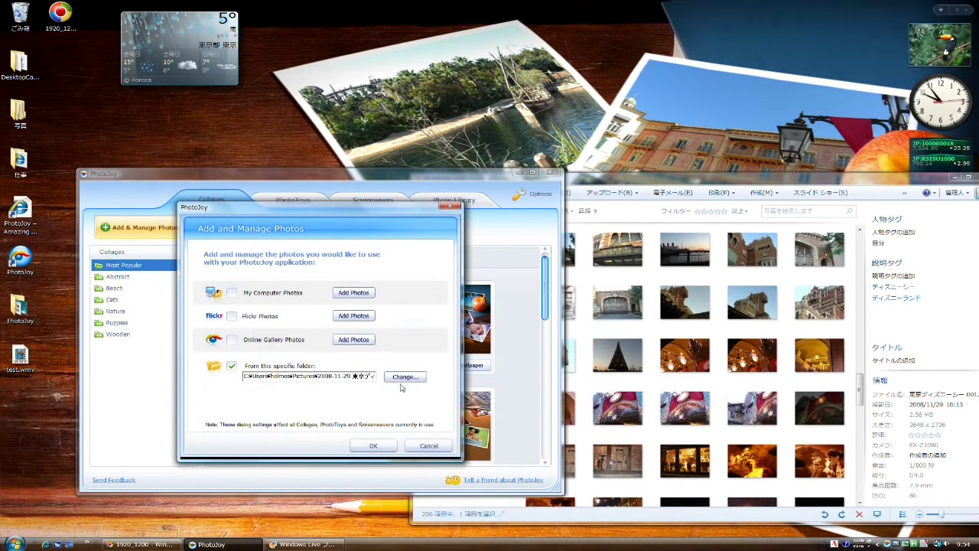
click(404, 377)
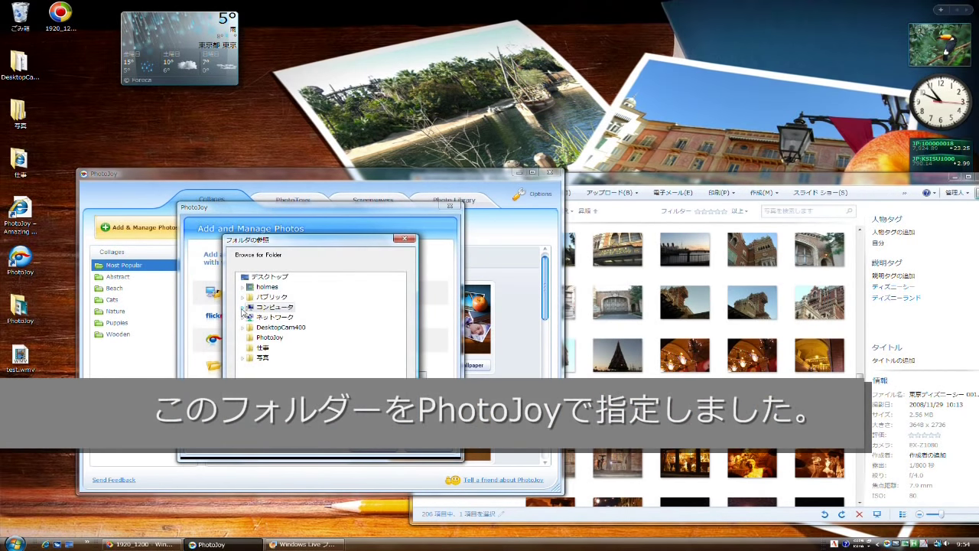
click(241, 289)
click(248, 347)
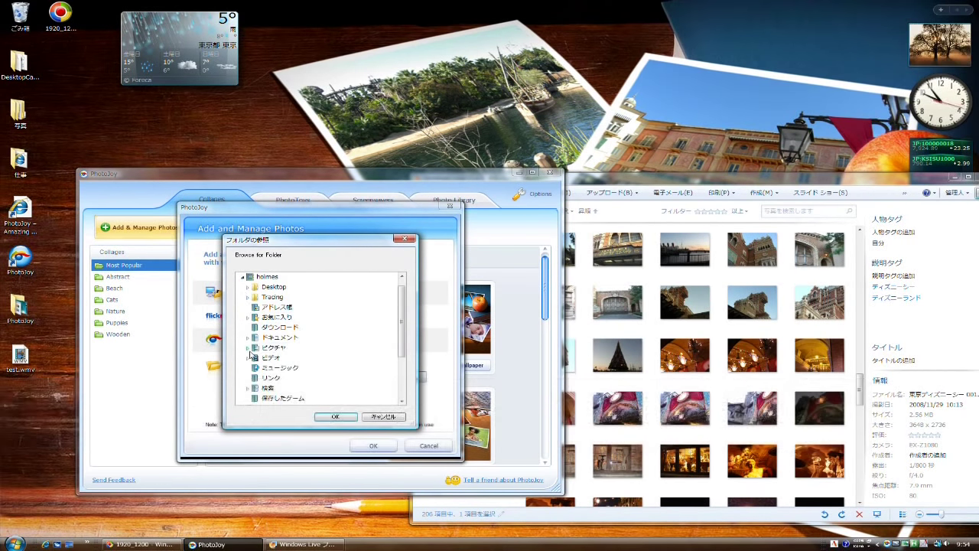
Reposition the Windows Live Photo Gallery window and find the building photo that matches the one in the wallpaper collage
drag(657, 184, 679, 292)
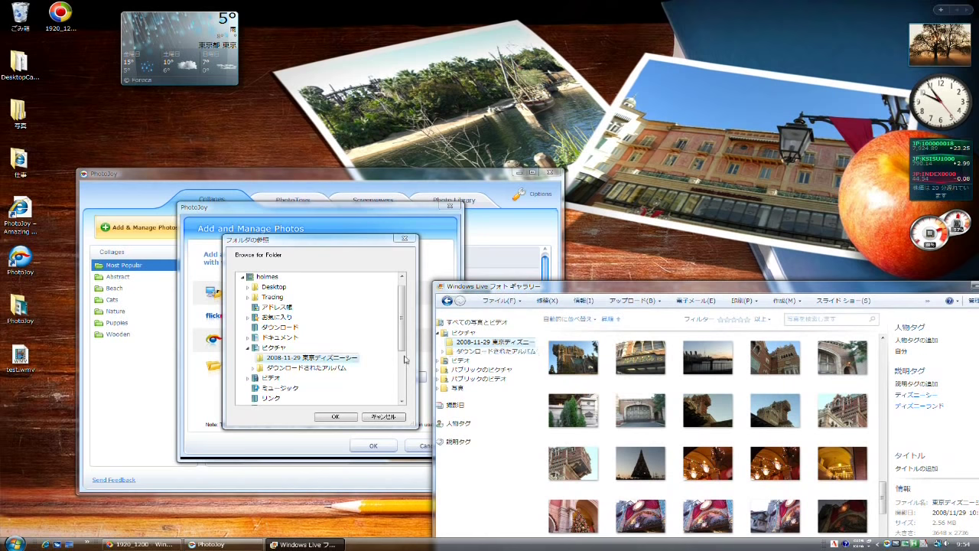
drag(615, 287, 392, 175)
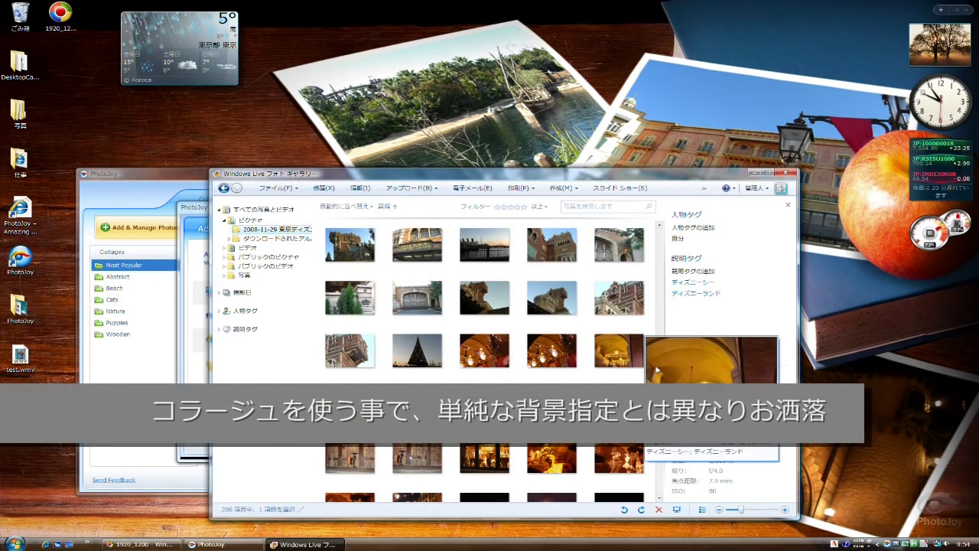
drag(659, 377, 671, 261)
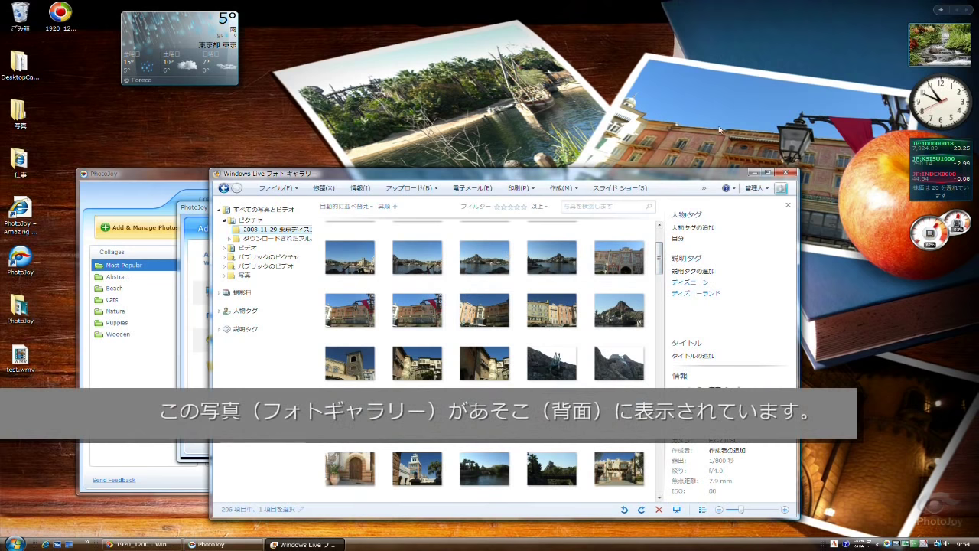
drag(654, 181, 442, 179)
click(202, 308)
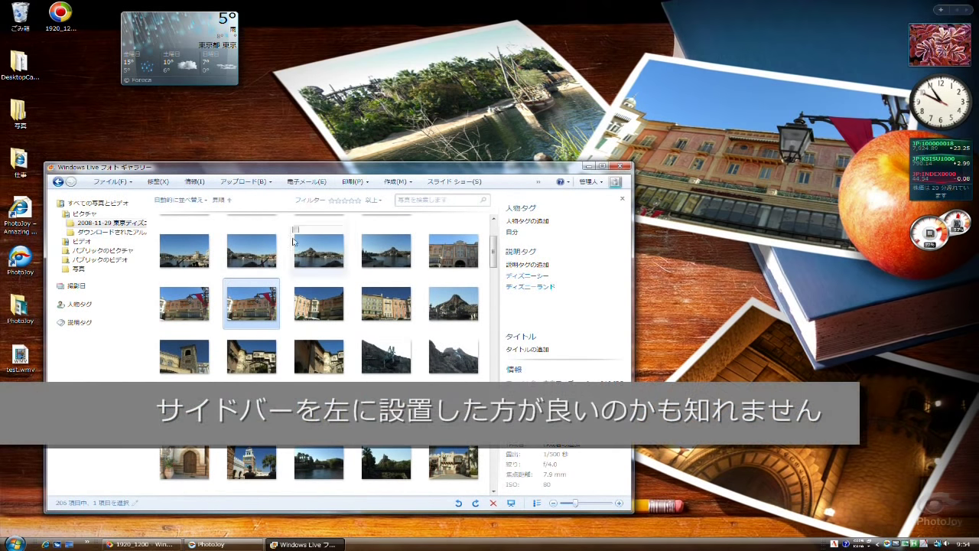
click(200, 301)
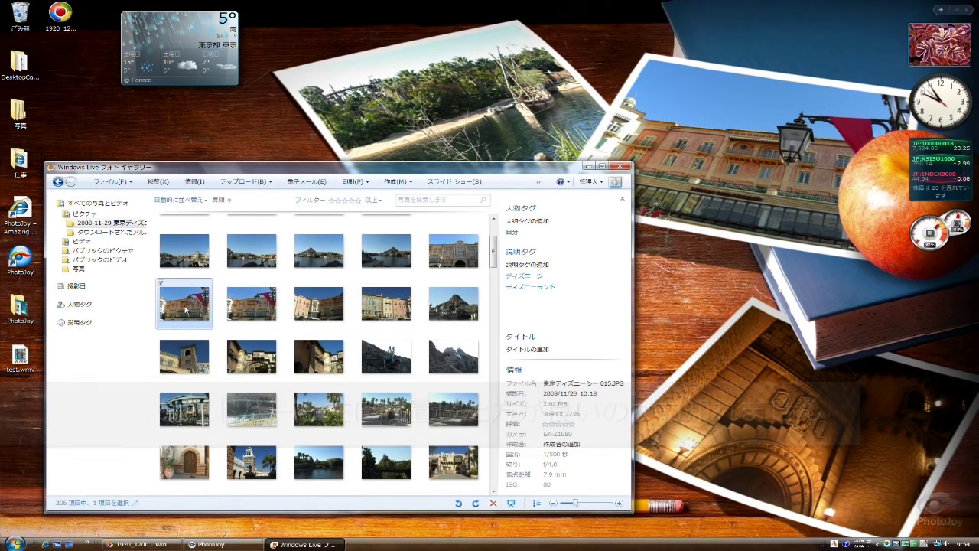
Close Windows Live Photo Gallery and accept the 2008-11-29 東京ディズニーシー folder as PhotoJoy's photo source
click(621, 167)
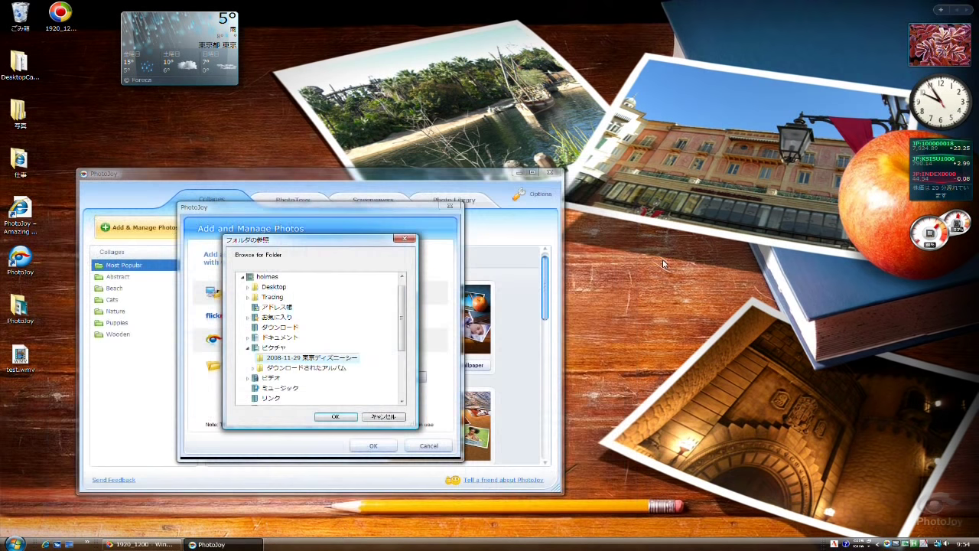
click(335, 417)
click(373, 445)
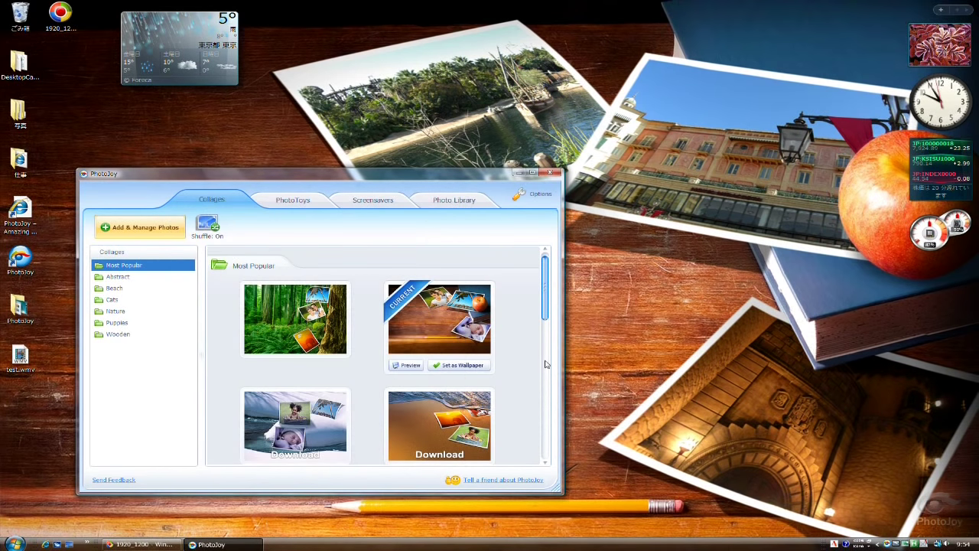
Browse the Most Popular, Abstract, Beach, Cats and Nature categories of collages
drag(545, 312, 540, 399)
click(119, 277)
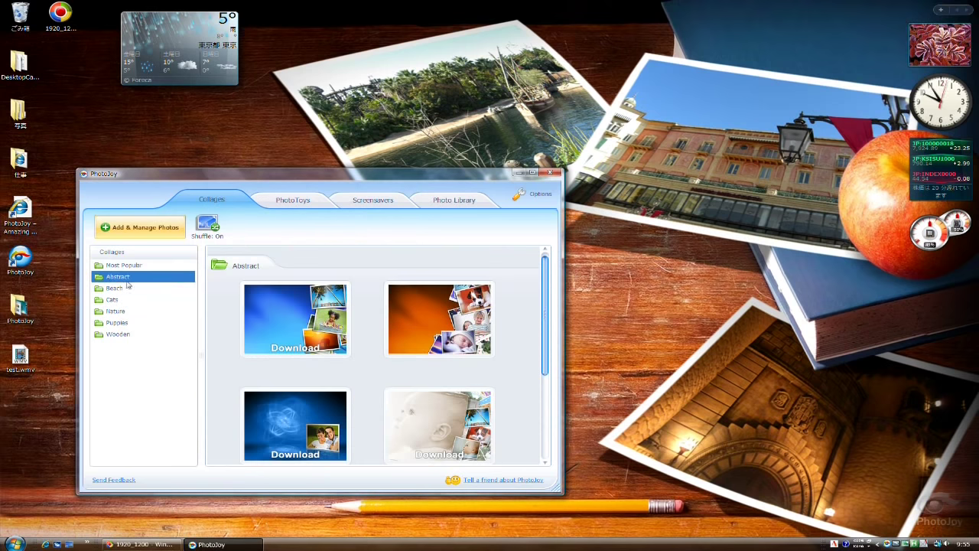
click(117, 288)
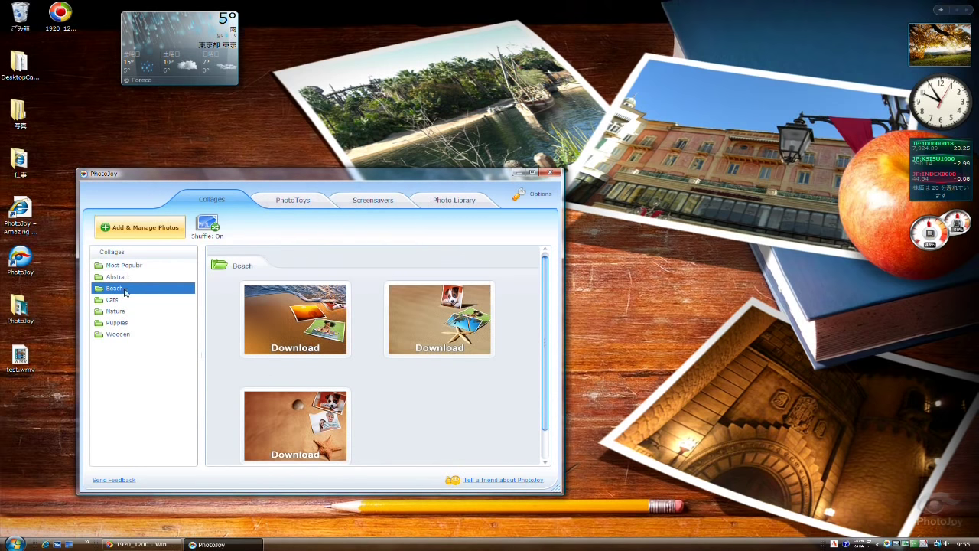
click(122, 298)
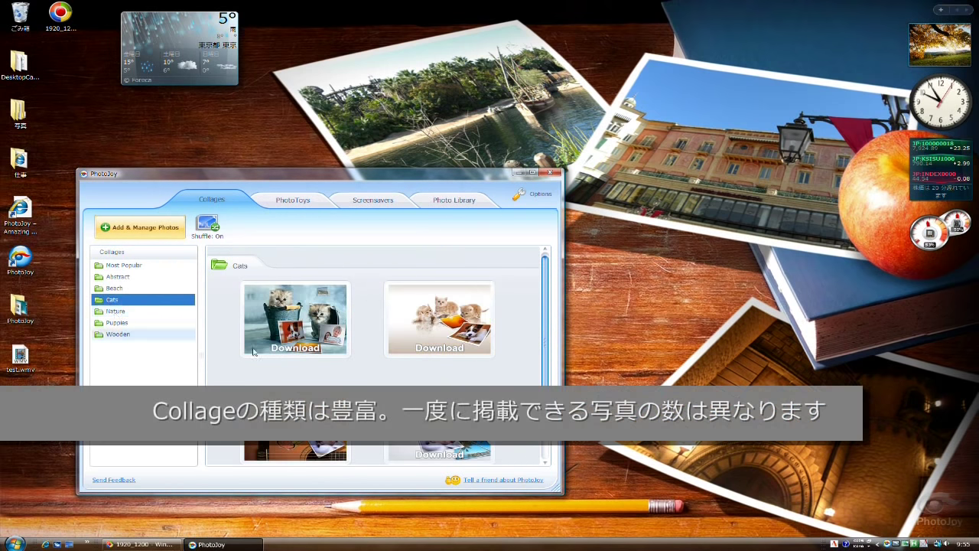
click(117, 311)
Preview the blue sky and clouds collage full screen, dismiss the preview and return to that collage in the Nature category
click(338, 428)
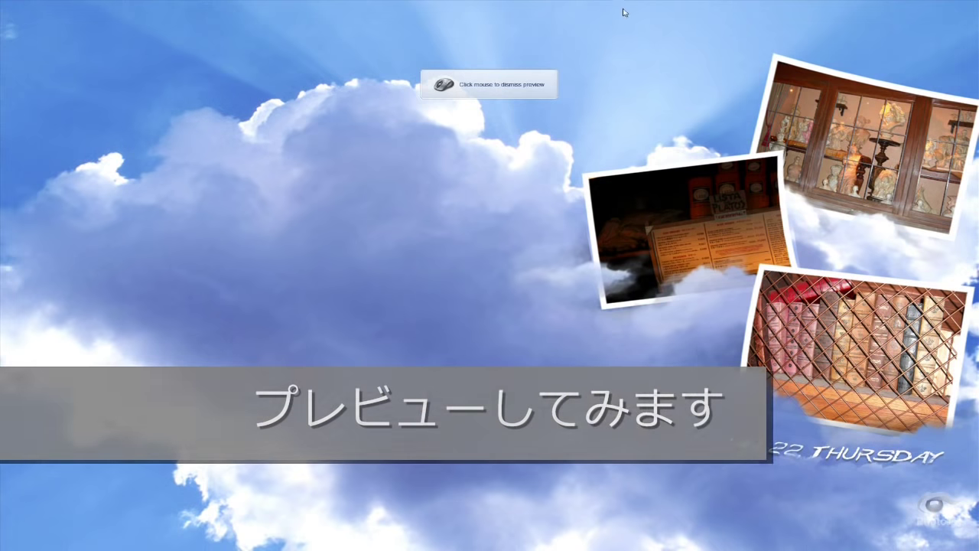
click(473, 7)
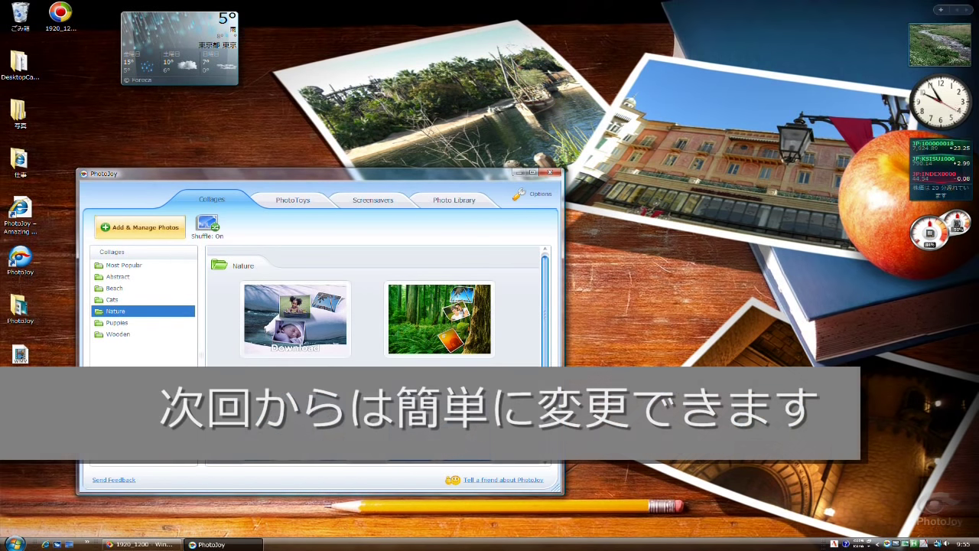
scroll(333, 386, down, 3)
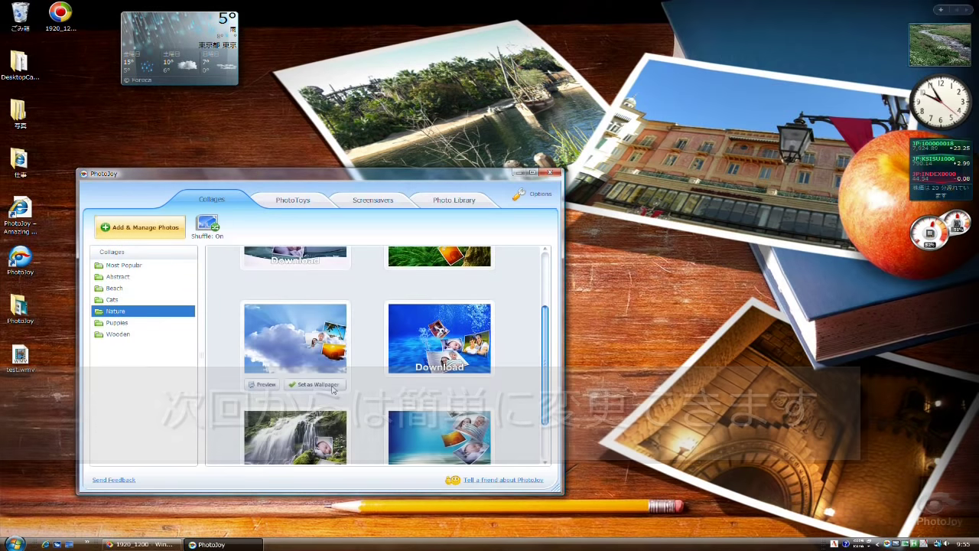
Set the blue sky and clouds collage as the wallpaper and move the PhotoJoy window aside on the desktop
click(333, 387)
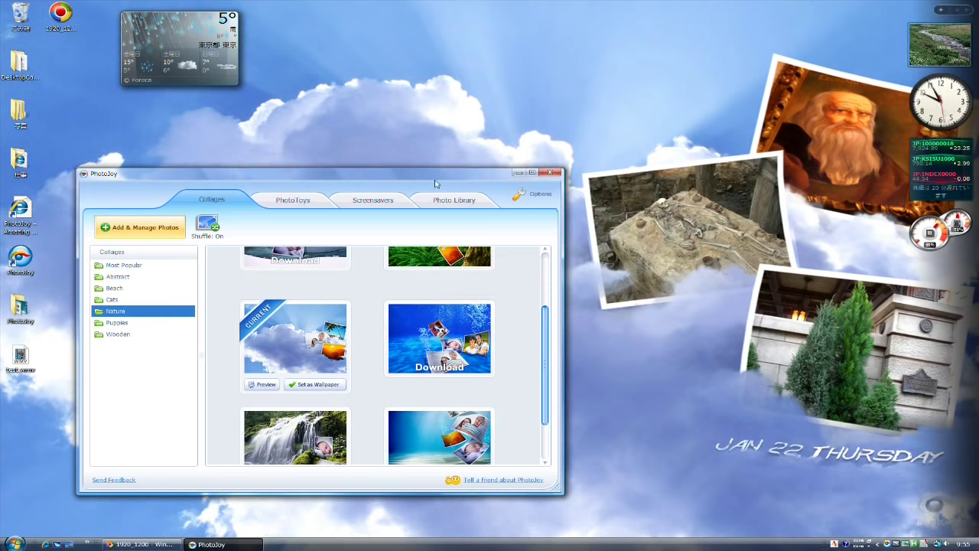
drag(434, 181, 704, 158)
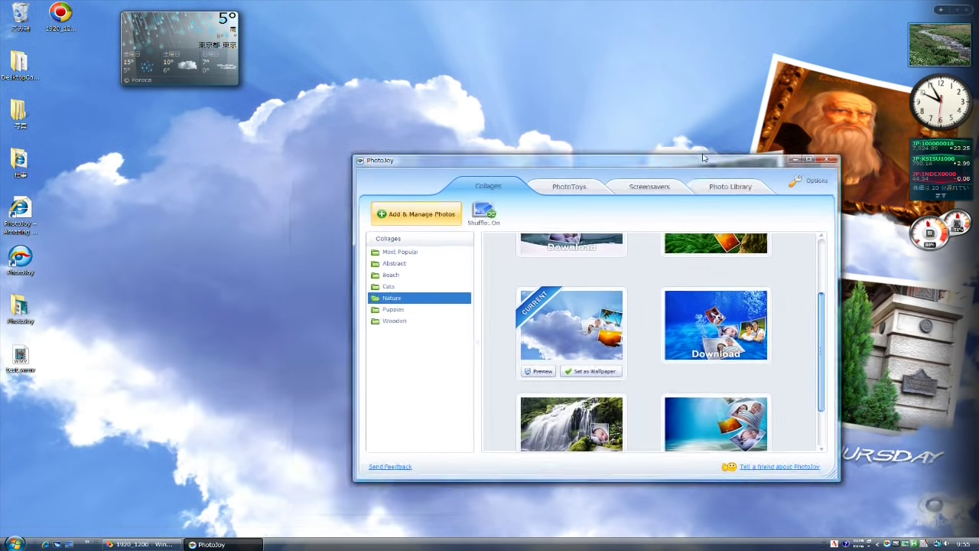
Add the open photo album PhotoToy with the puppy sample picture to the desktop
click(565, 187)
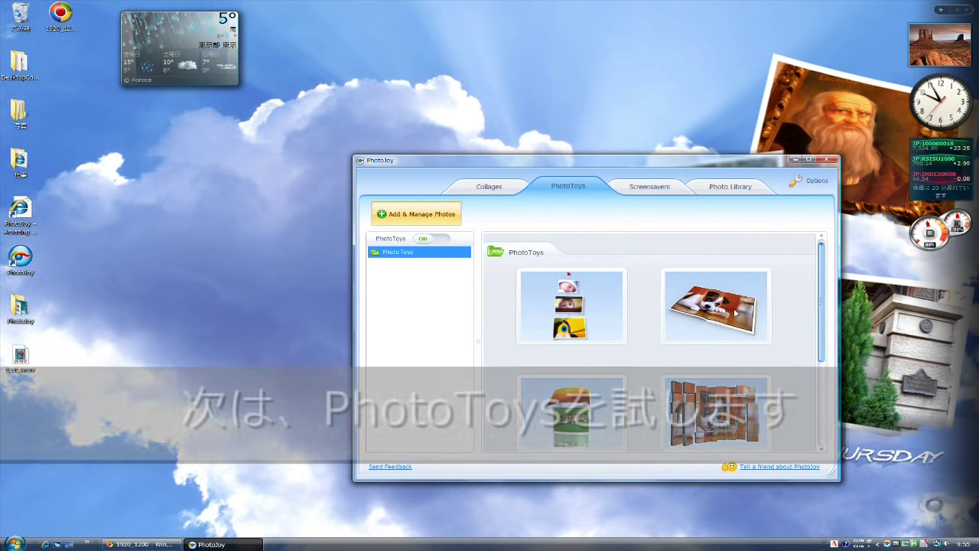
mouse_move(720, 313)
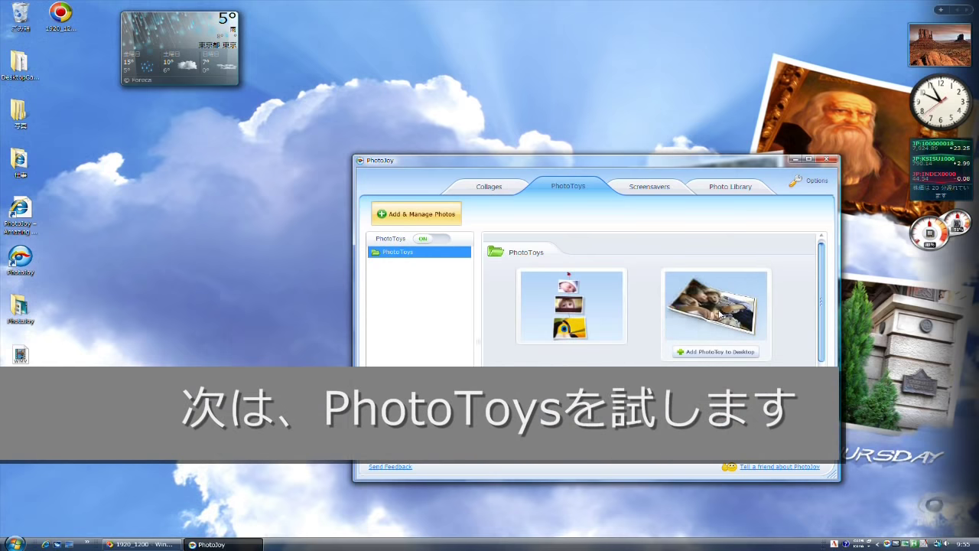
click(728, 353)
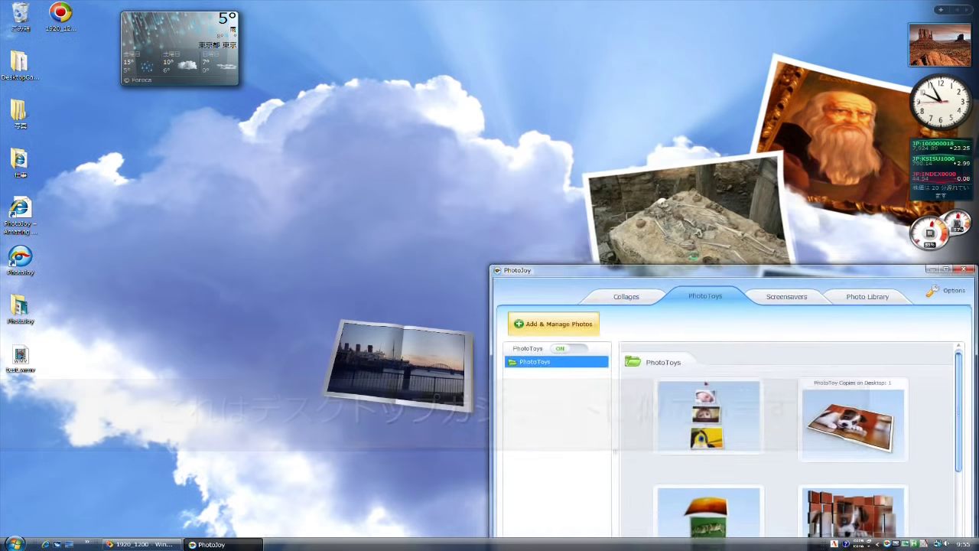
Reposition and minimize the PhotoJoy window, and move the photo album PhotoToy to a free area of the desktop
drag(732, 283, 561, 201)
click(759, 187)
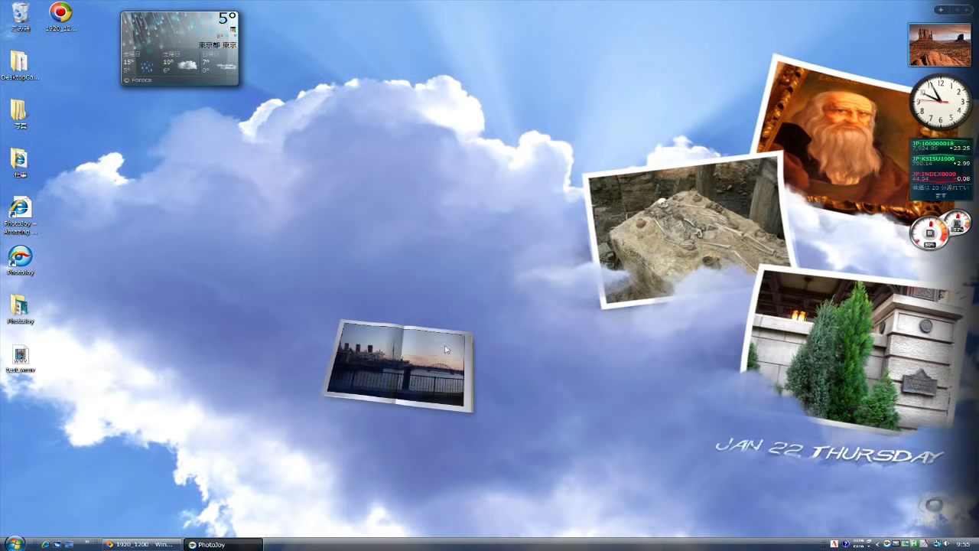
drag(368, 246, 372, 216)
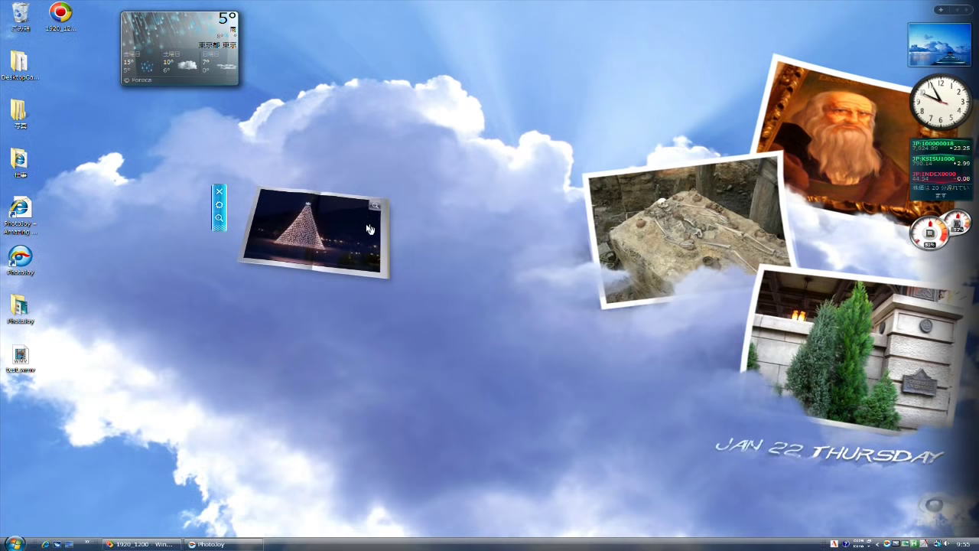
Open the album PhotoToy's photo source settings and select Flickr Photos instead of the specific folder, keeping the album clear of the dialog
click(219, 204)
drag(509, 224, 435, 124)
drag(279, 219, 200, 213)
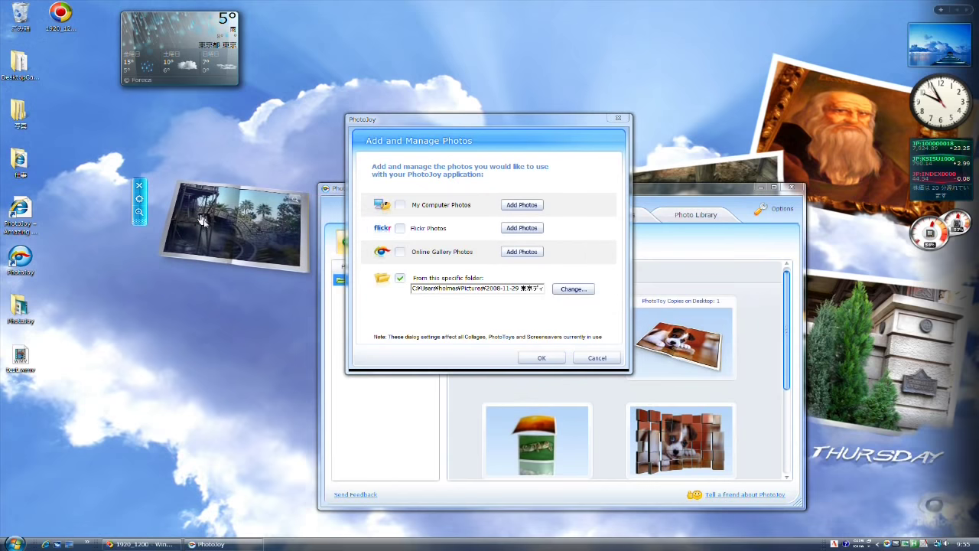
click(400, 279)
click(399, 227)
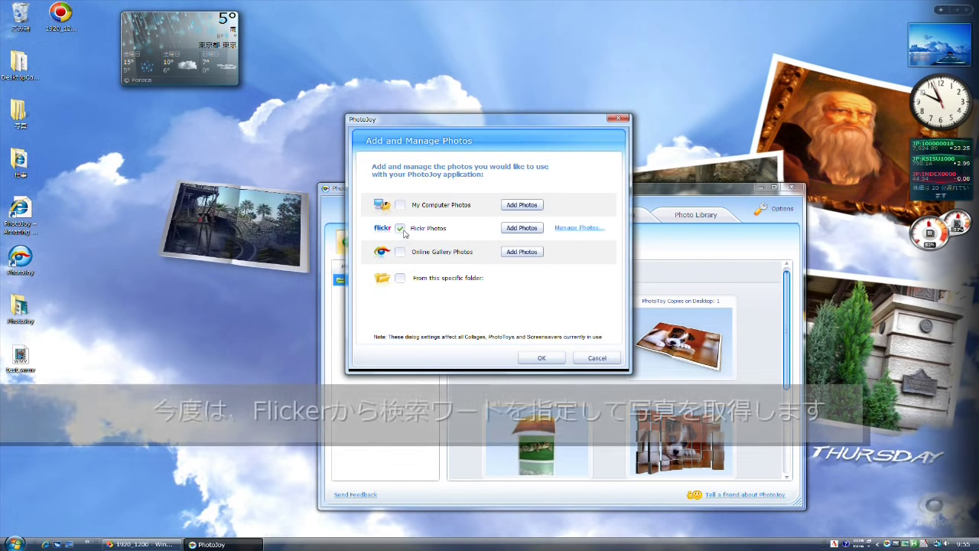
Search Flickr for photos tagged Windows 7 to use in a photostream collection
click(520, 227)
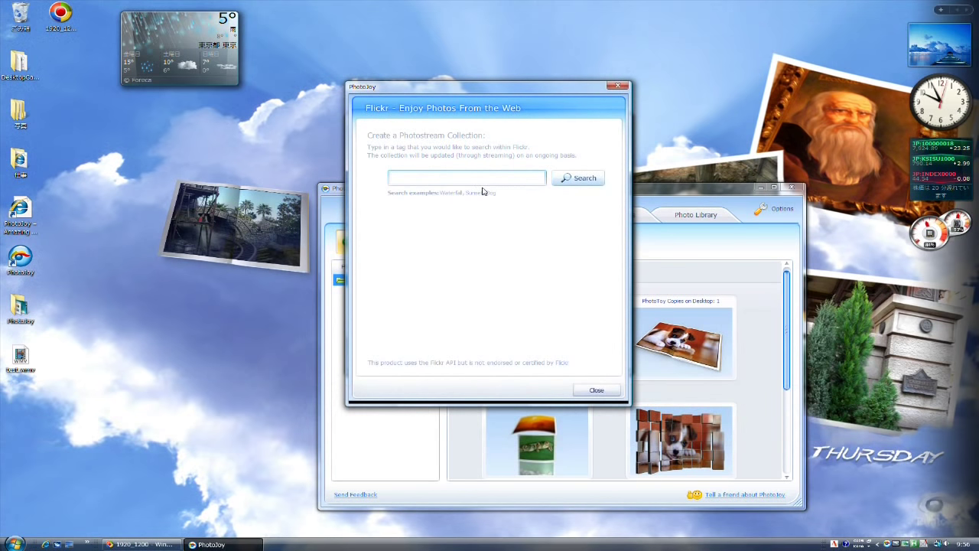
text(Windows)
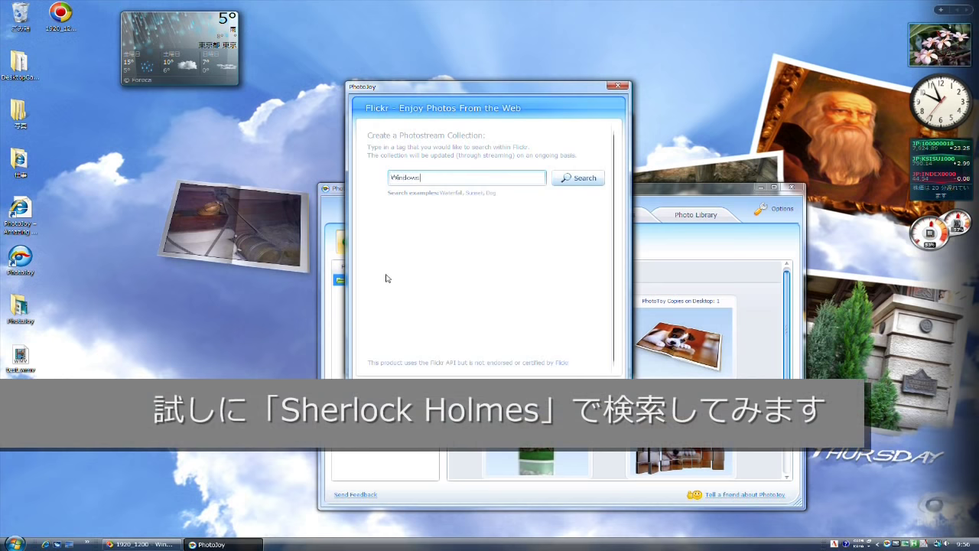
text( 7)
key(Return)
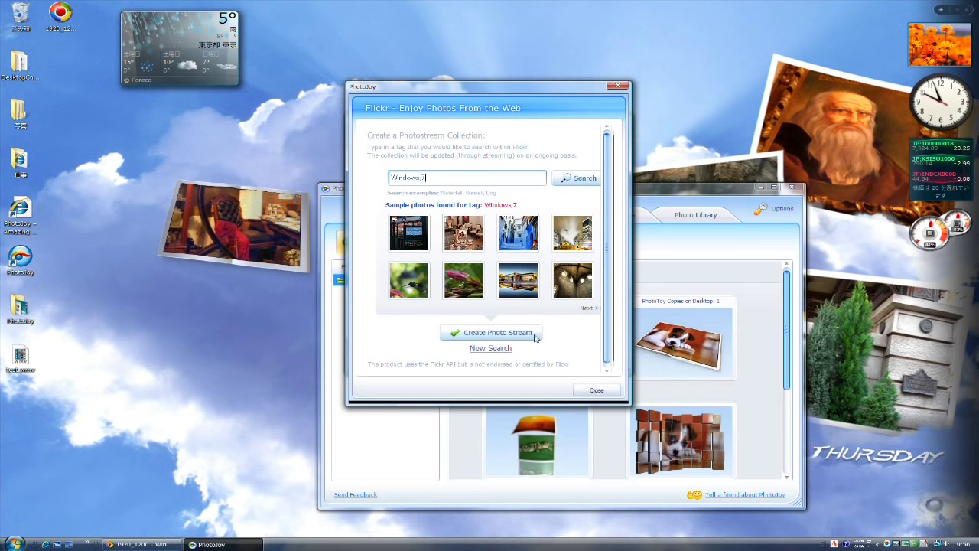
Close the Flickr search, apply Flickr as the photo source and reposition the album PhotoToy on the desktop
click(593, 390)
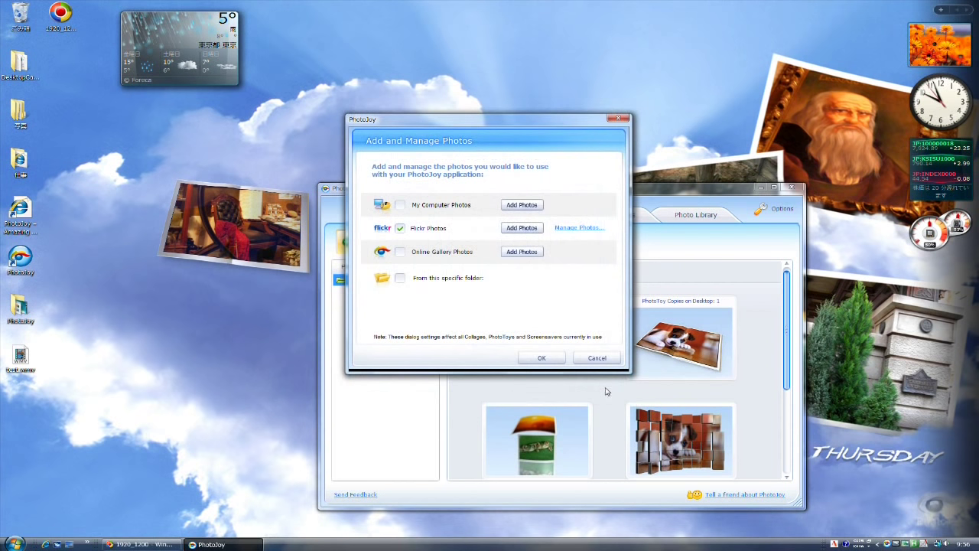
click(542, 358)
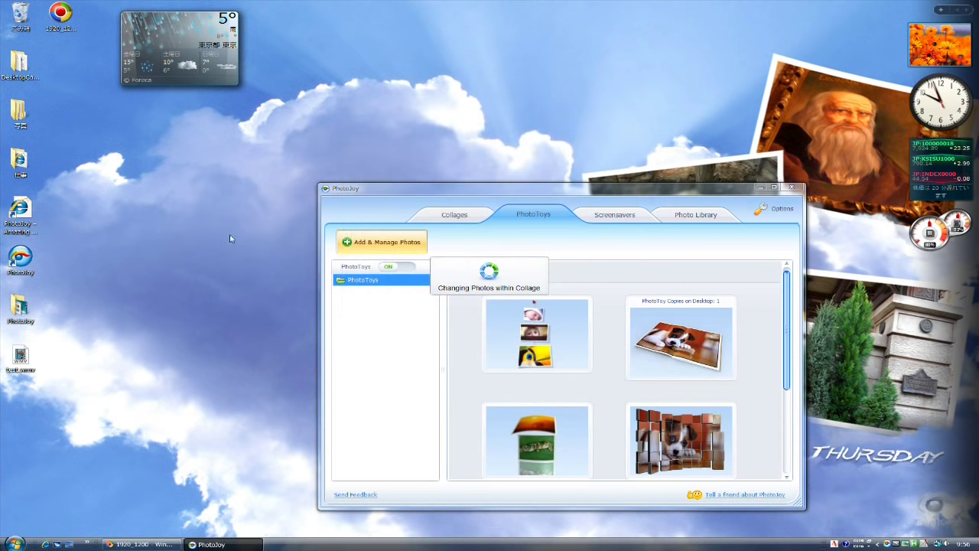
click(270, 216)
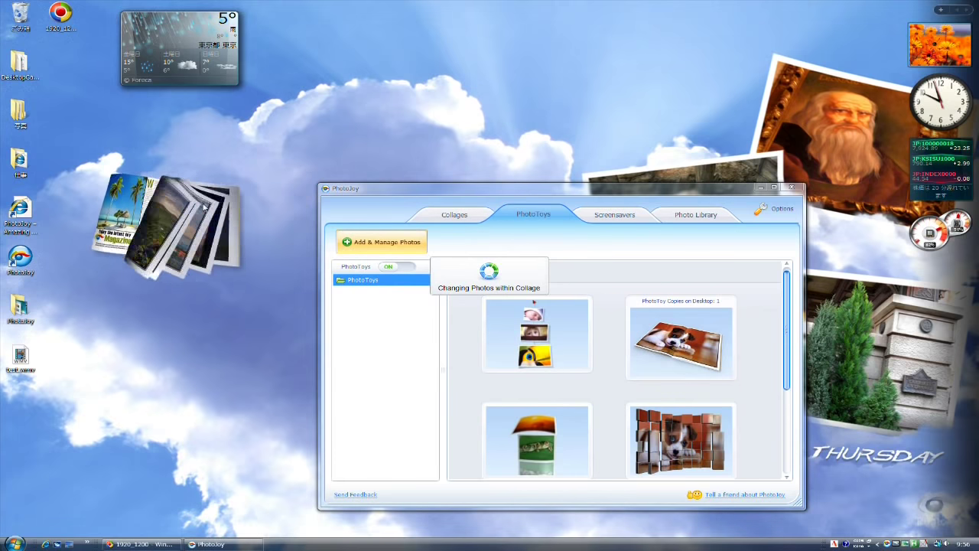
drag(219, 218, 251, 223)
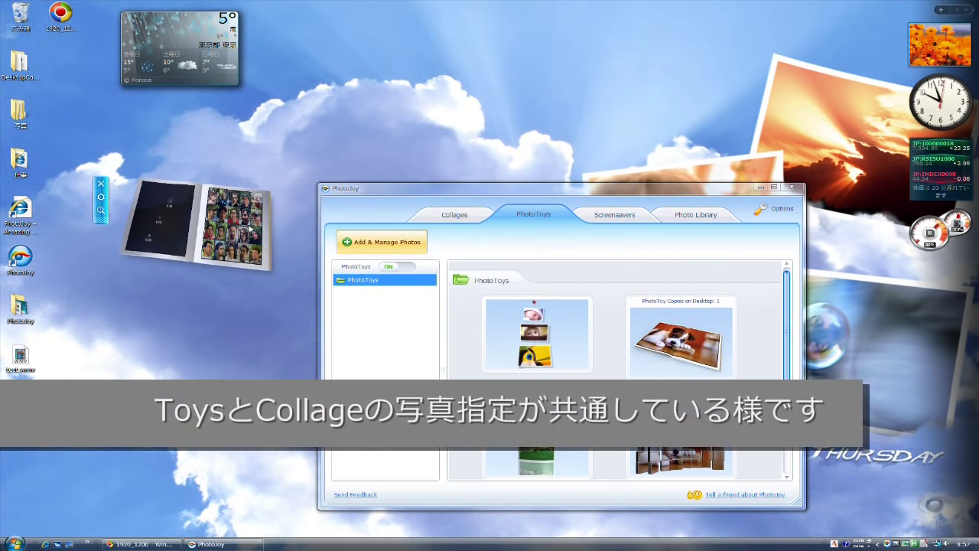
Browse forward through the album PhotoToy's photos in the enlarged preview and close the preview
click(102, 210)
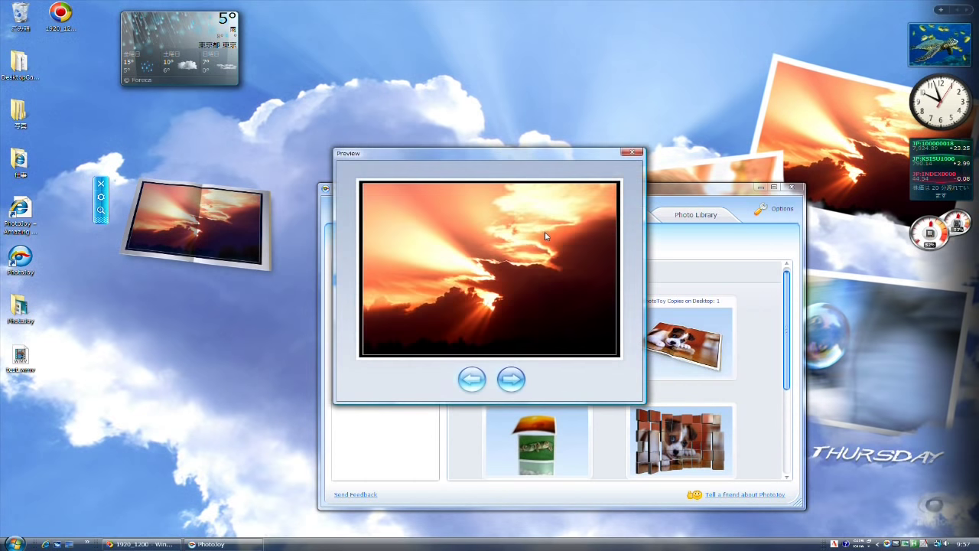
click(520, 380)
click(522, 378)
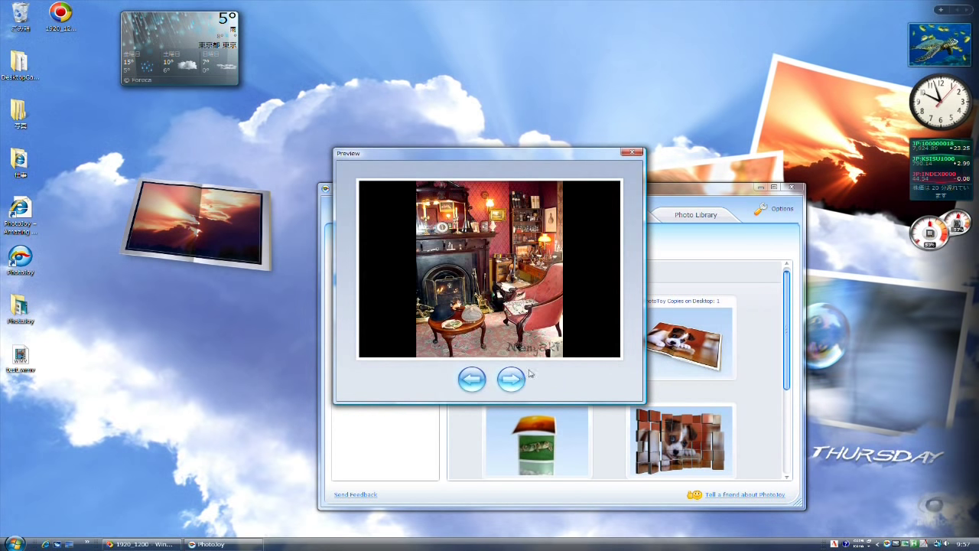
click(633, 153)
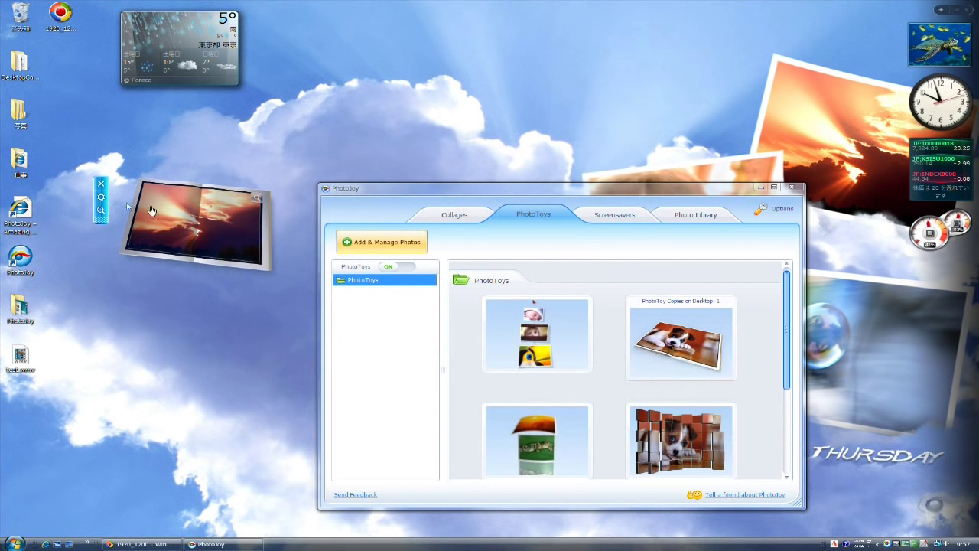
Replace Flickr with the 2008-11-29 東京ディズニーシー folder as the photo source and shift the album PhotoToy up slightly
click(103, 198)
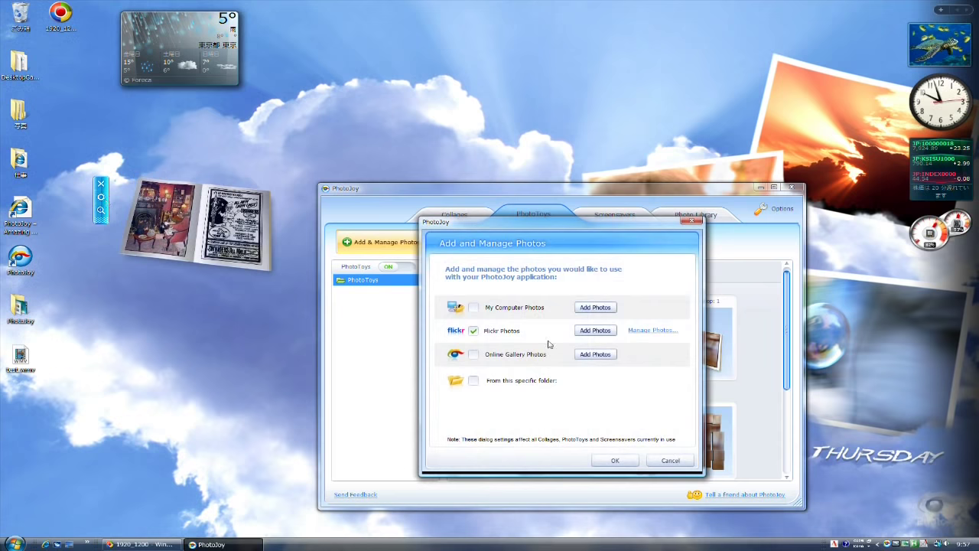
click(474, 331)
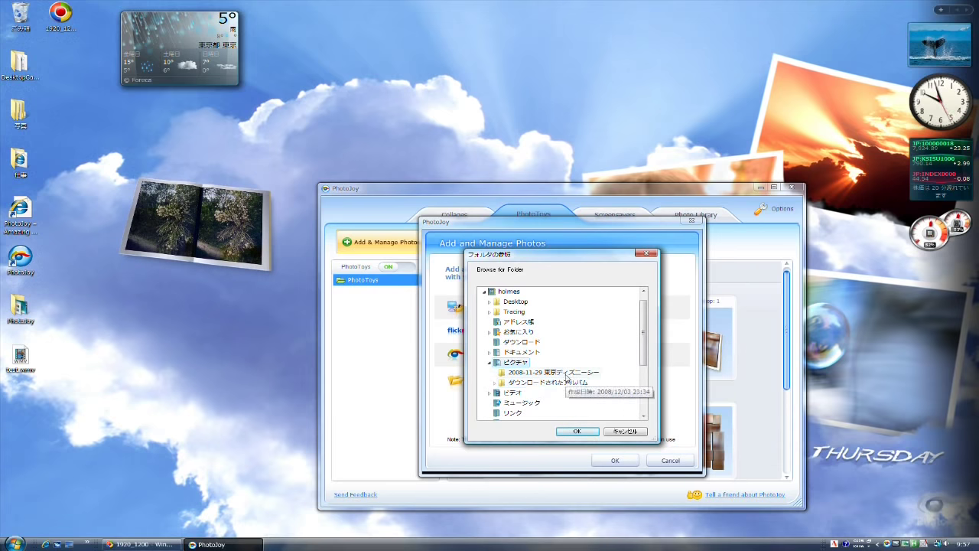
click(577, 431)
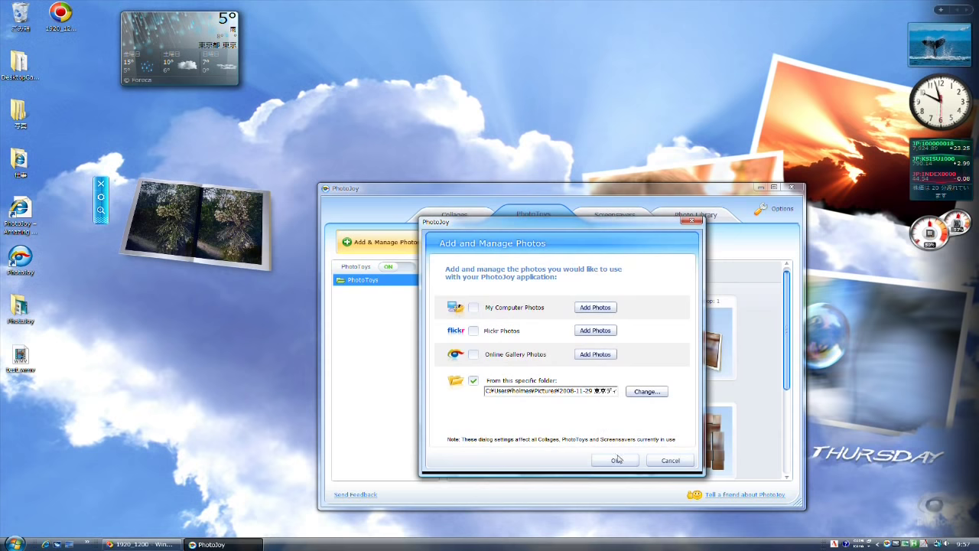
click(616, 460)
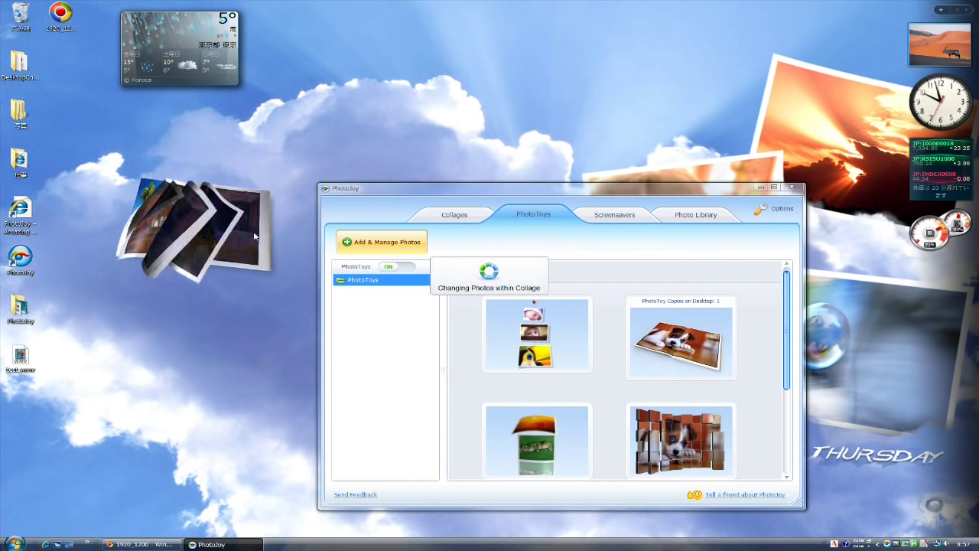
drag(249, 226, 252, 182)
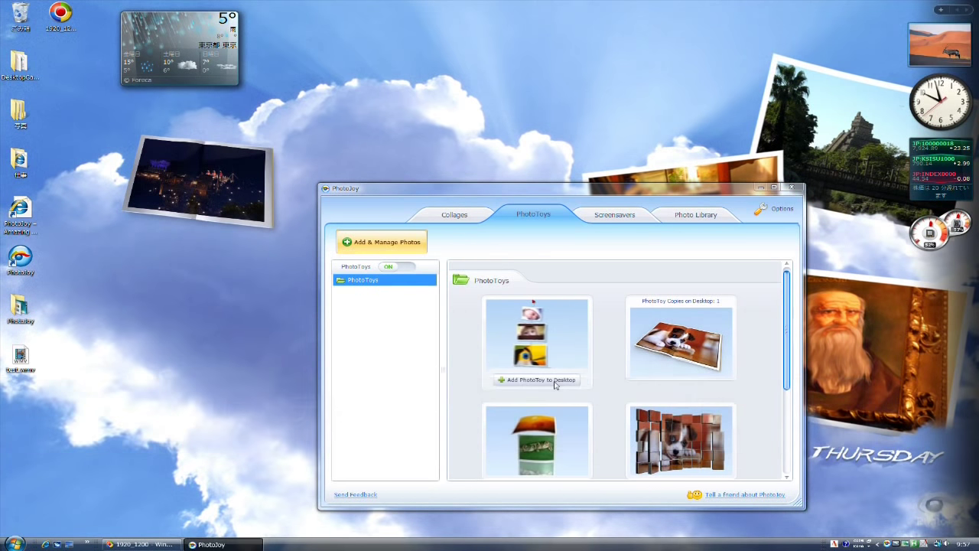
Add the pinned hanging photo string PhotoToy to the desktop and place it below the photo album
click(539, 376)
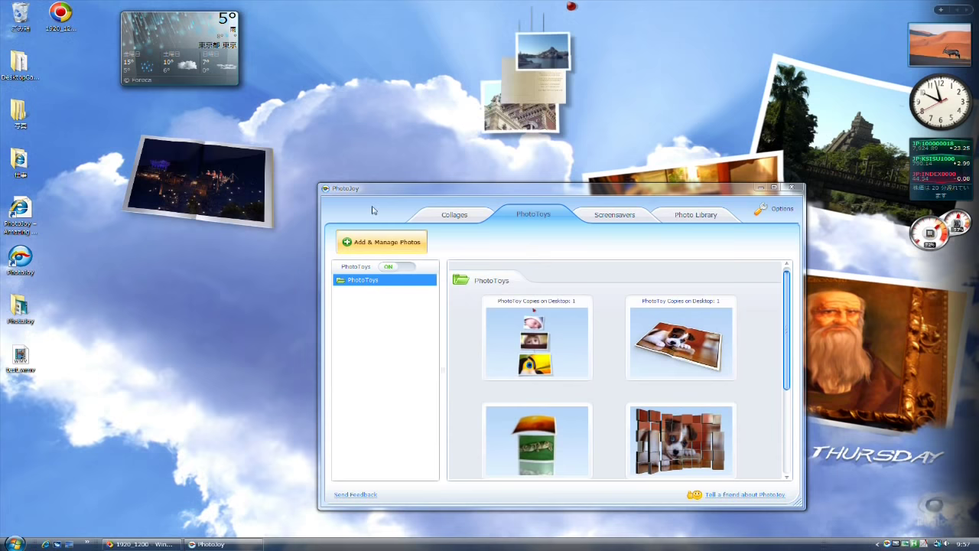
mouse_move(522, 59)
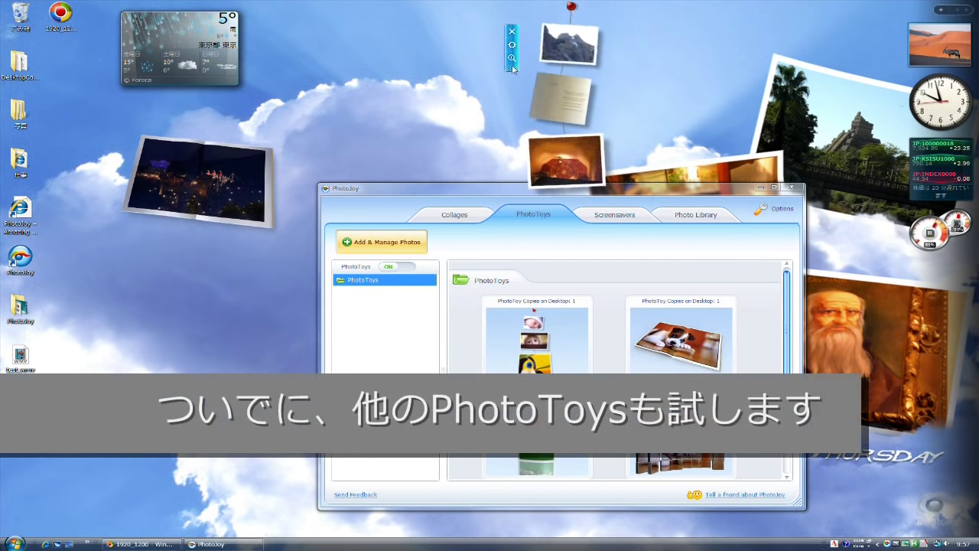
drag(512, 62, 149, 332)
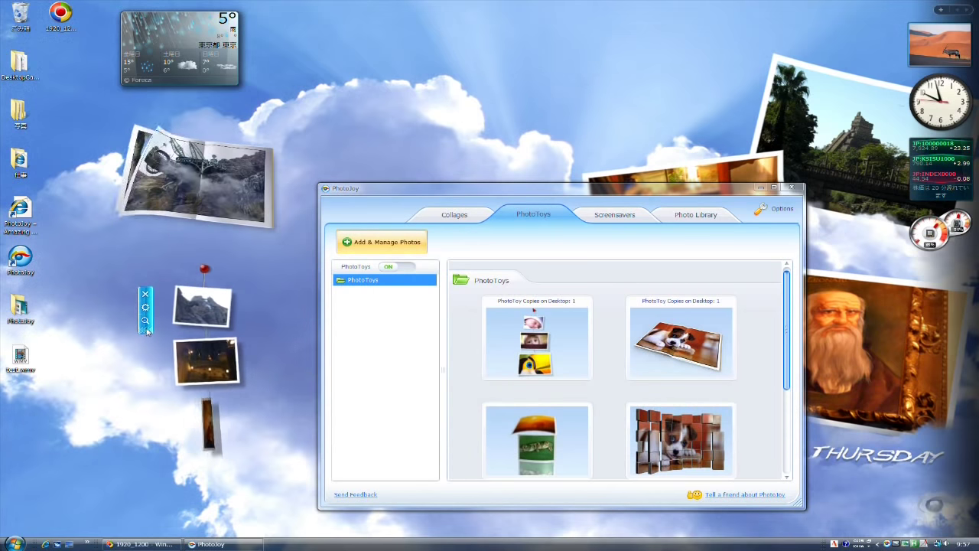
Add the tiled mosaic PhotoToy with the puppy sample picture to the desktop and place it above the PhotoJoy window
drag(785, 328, 785, 377)
double_click(696, 367)
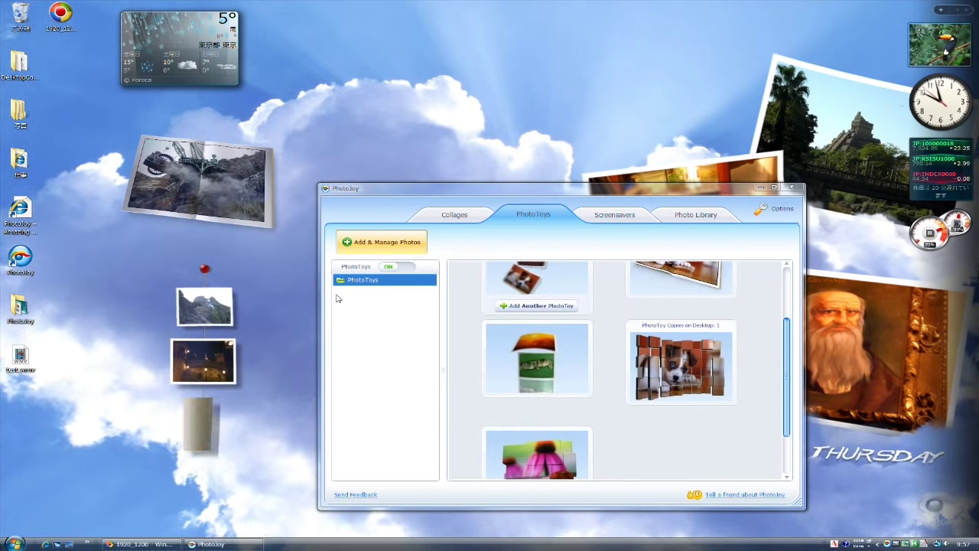
mouse_move(483, 10)
drag(482, 12, 416, 68)
Add a second copy of the tiled mosaic PhotoToy and place it beside the first one
mouse_move(668, 376)
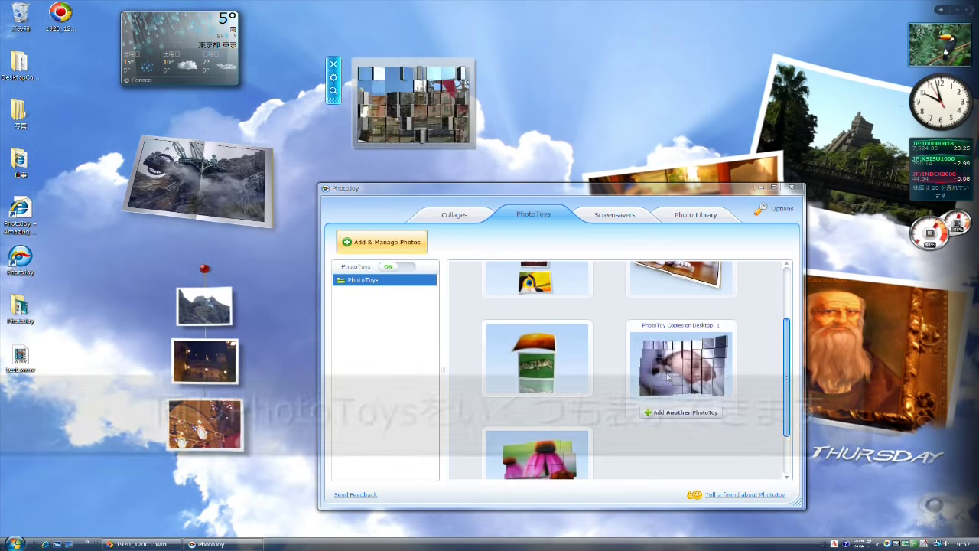
click(679, 412)
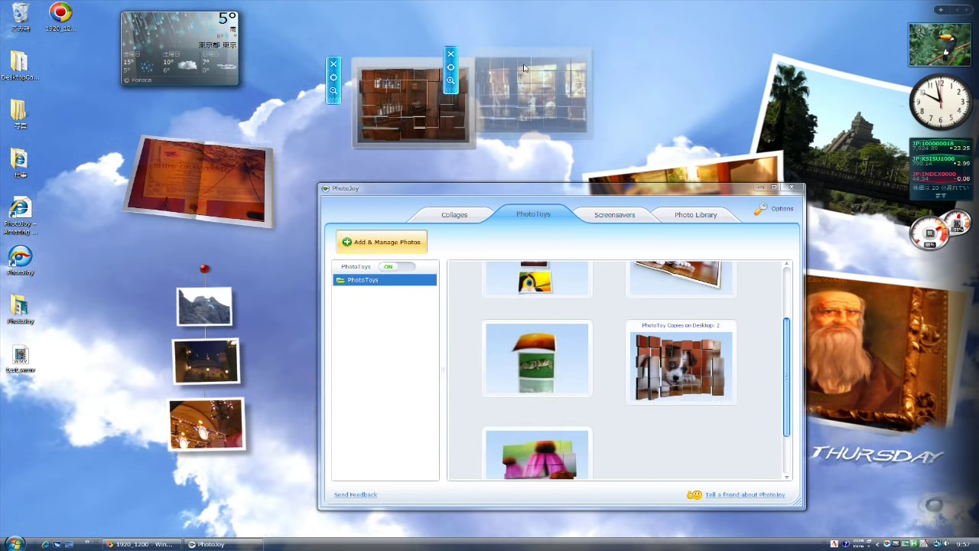
drag(523, 69, 685, 84)
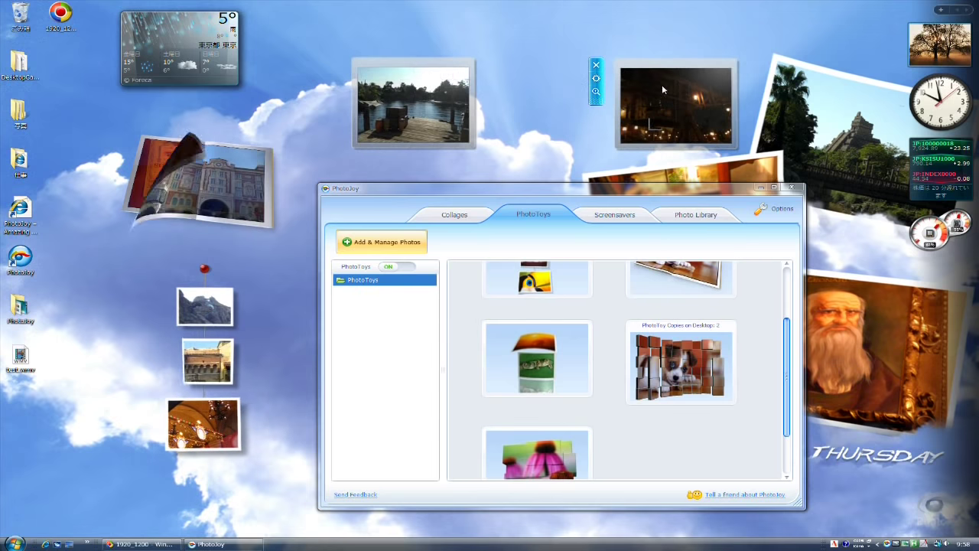
Remove both mosaic PhotoToys, the hanging photo string and the photo album from the desktop
click(595, 68)
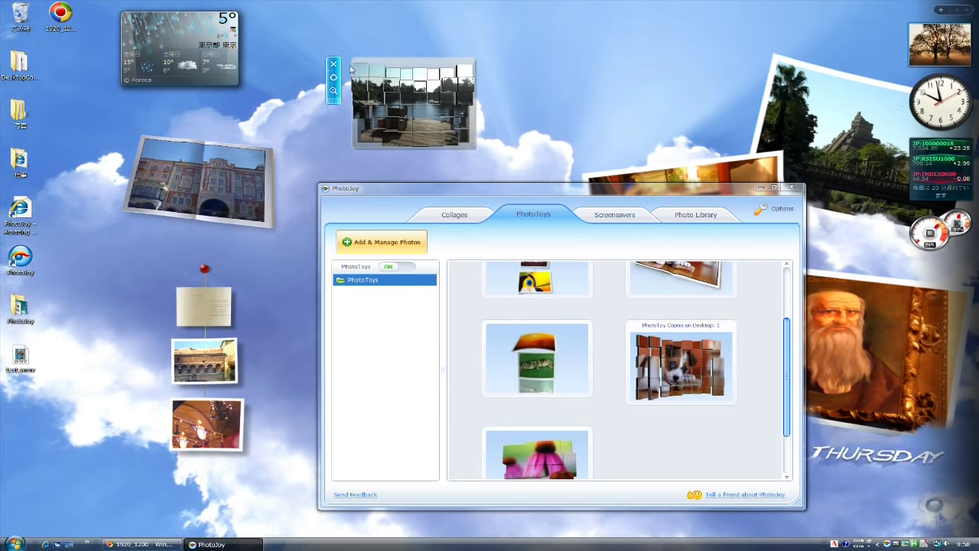
click(331, 68)
drag(204, 270, 255, 291)
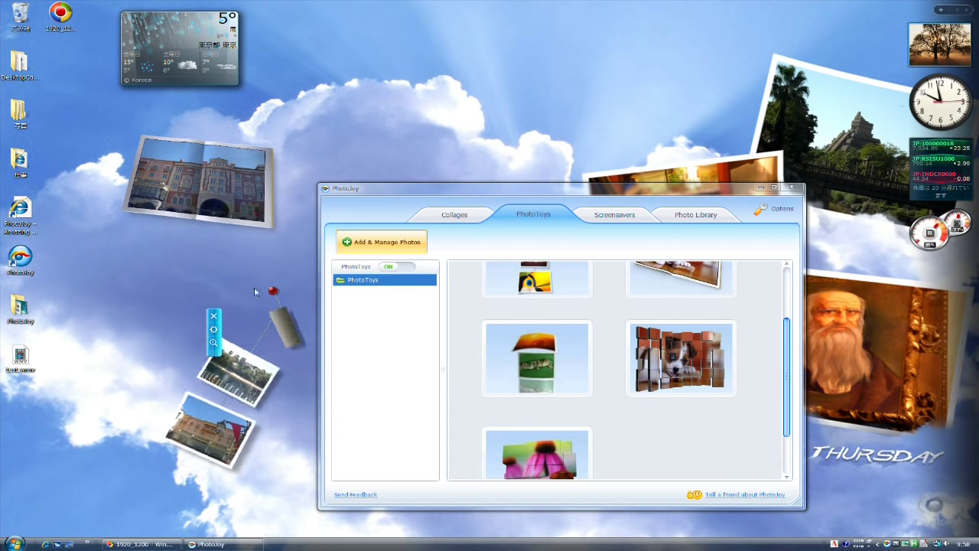
click(214, 315)
mouse_move(196, 167)
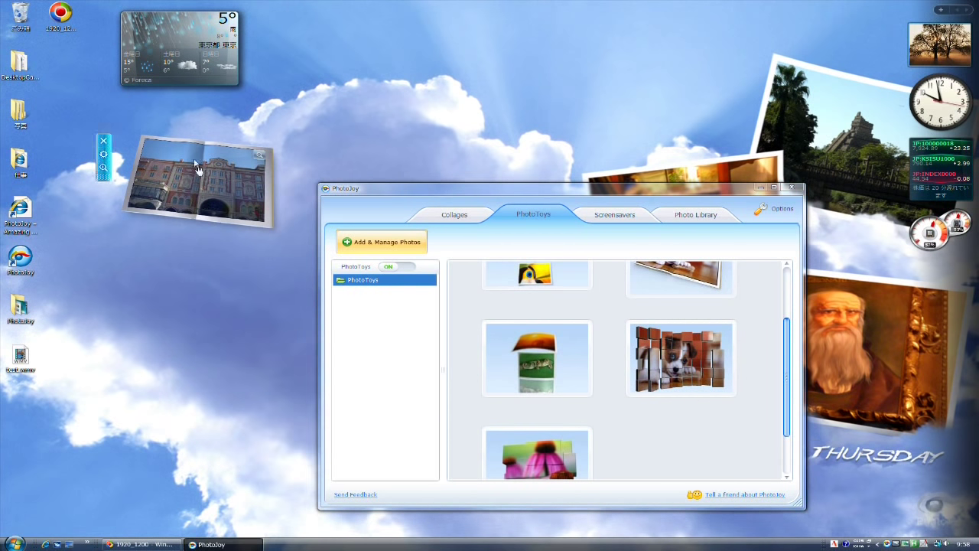
click(104, 142)
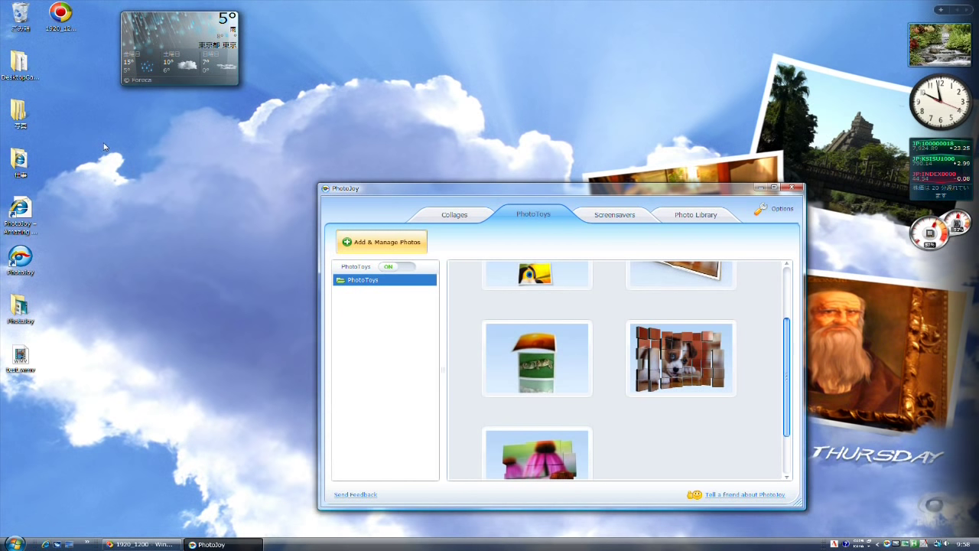
Go to the screensaver collection, move the PhotoJoy window away from the desktop collage photos and list the Most Popular screensavers
click(629, 219)
drag(613, 186, 517, 155)
click(293, 298)
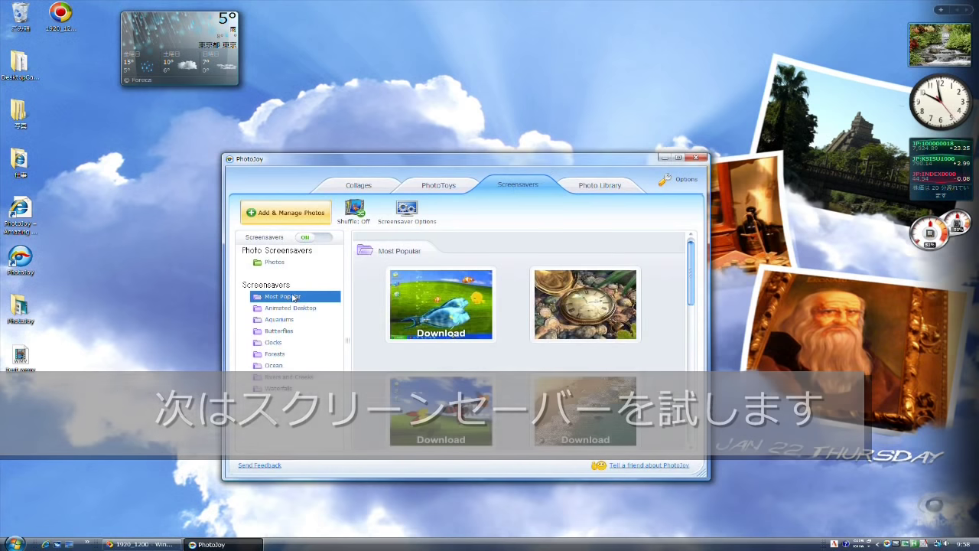
Preview the photo screensaver with reflected pictures on a black background from the Photos category, and dismiss the preview
click(275, 265)
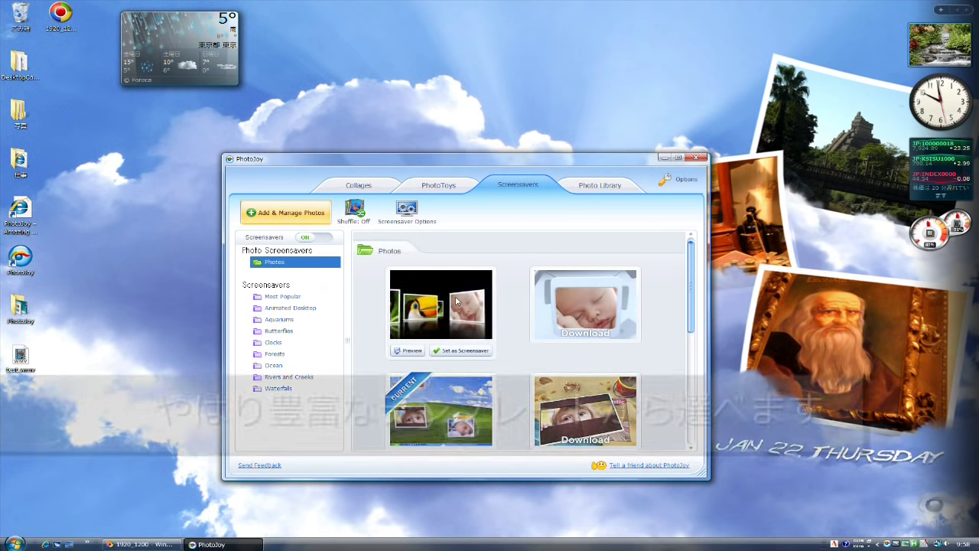
click(420, 352)
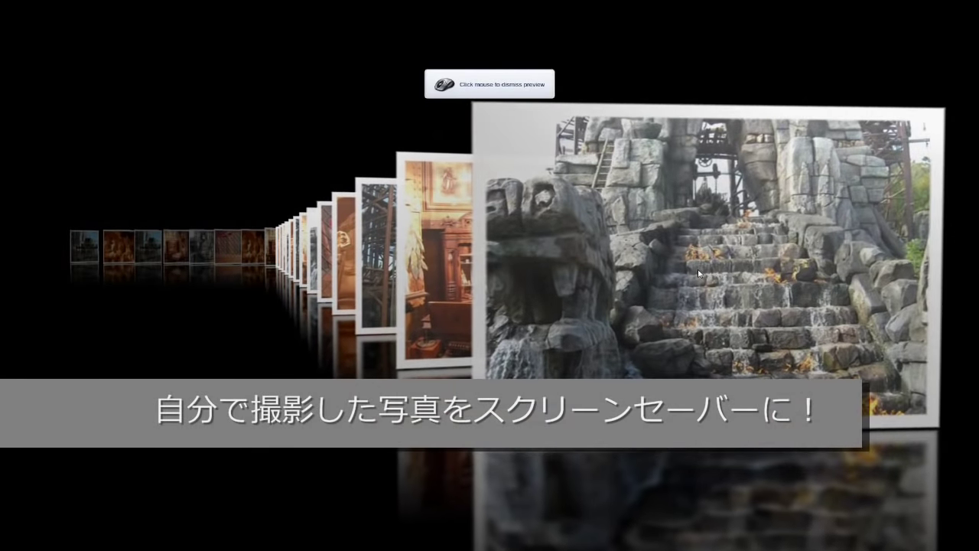
click(683, 279)
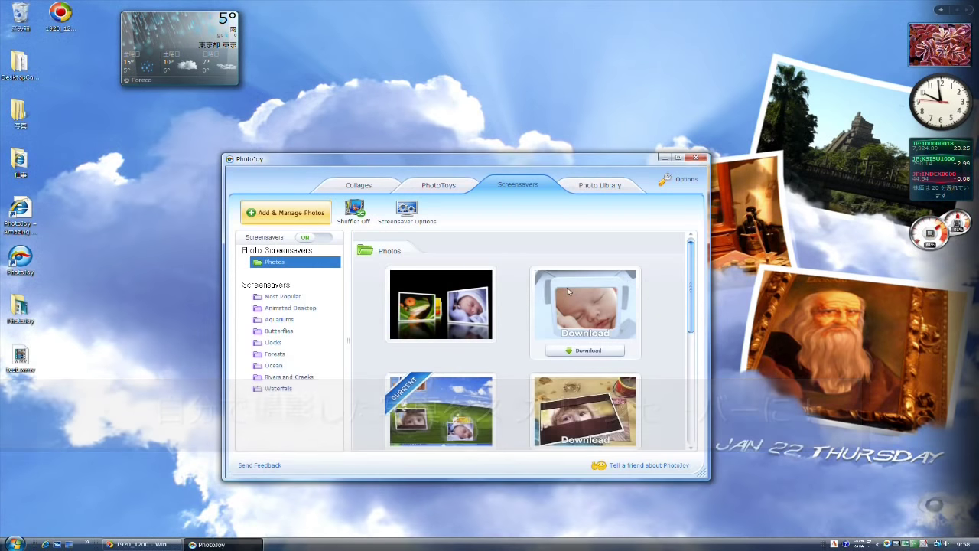
Preview the photo screensaver marked as current in the Photos category, and dismiss the preview
drag(689, 317, 686, 380)
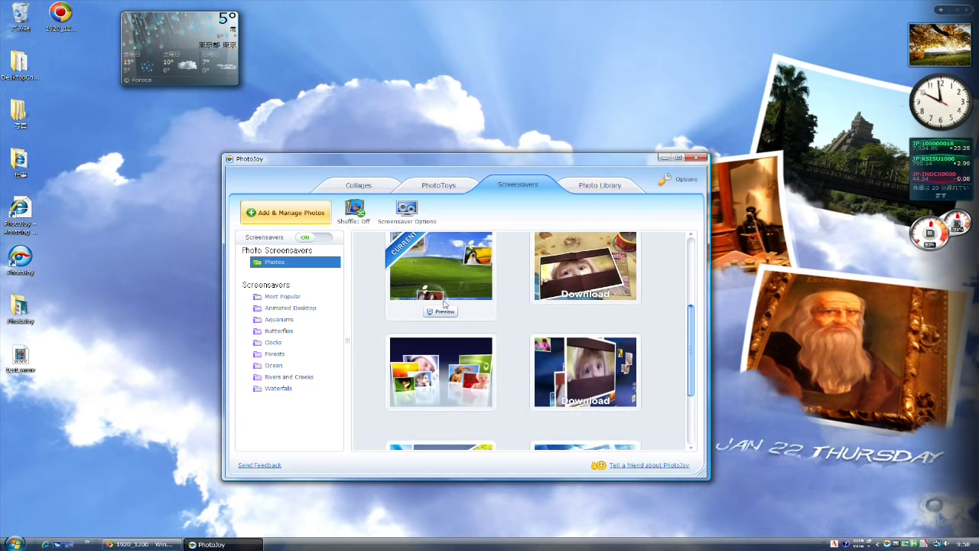
click(445, 312)
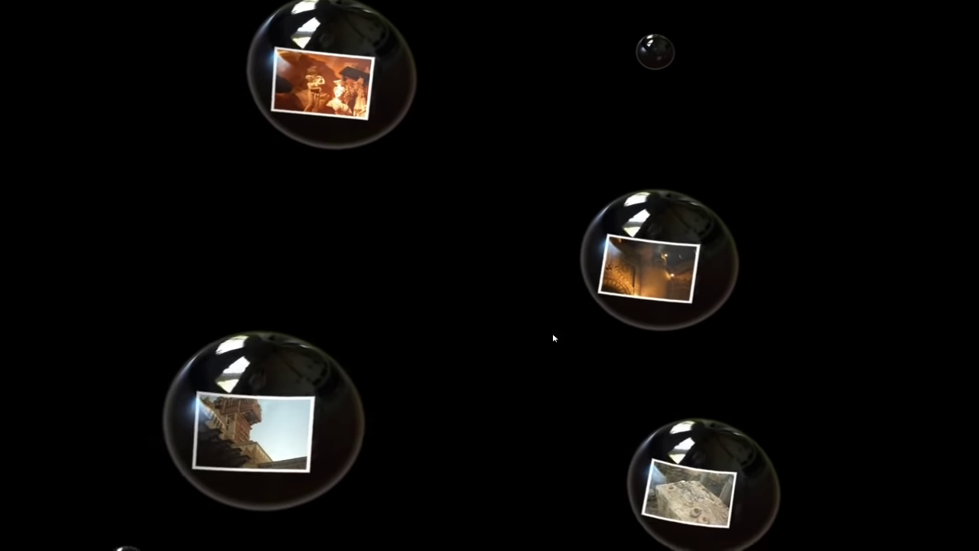
click(572, 249)
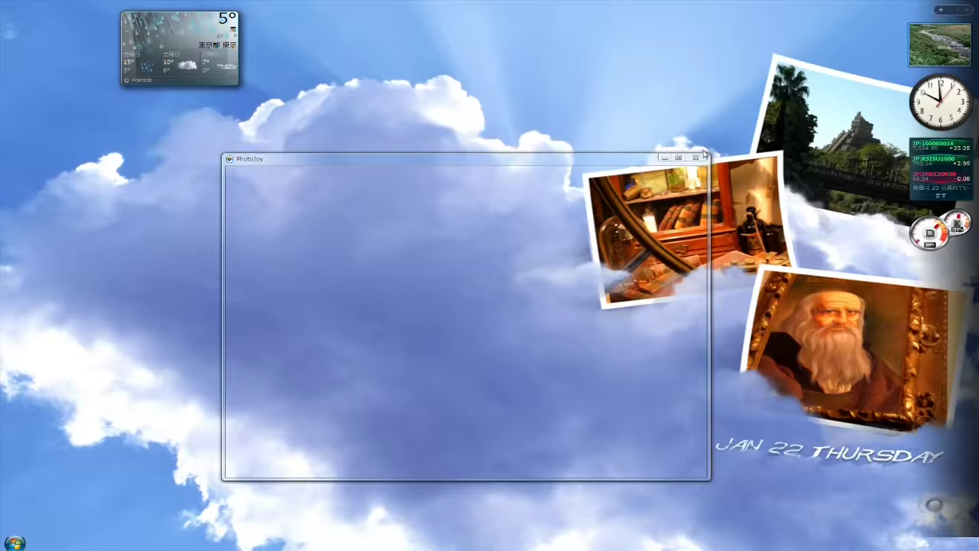
Preview the pocket watch screensaver from the Most Popular category, and dismiss the preview
click(272, 298)
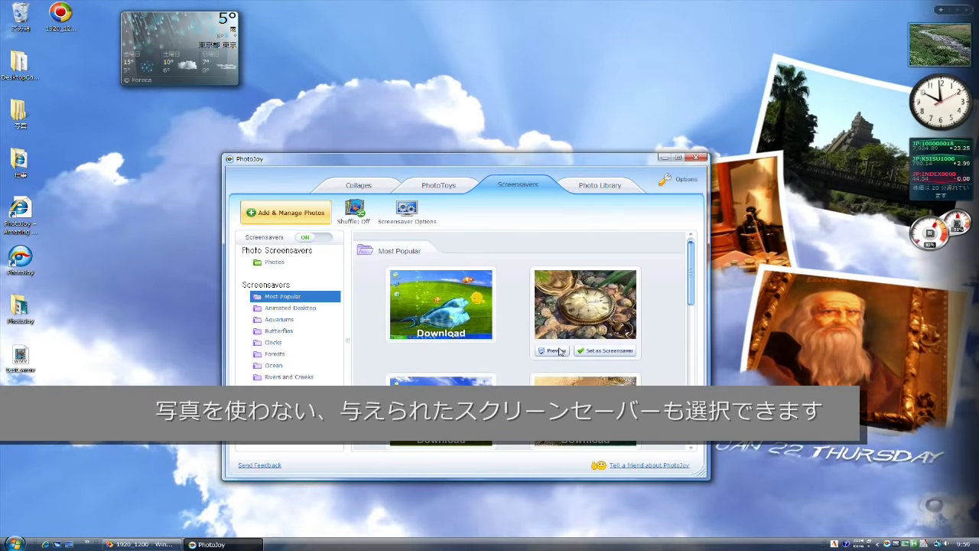
click(559, 351)
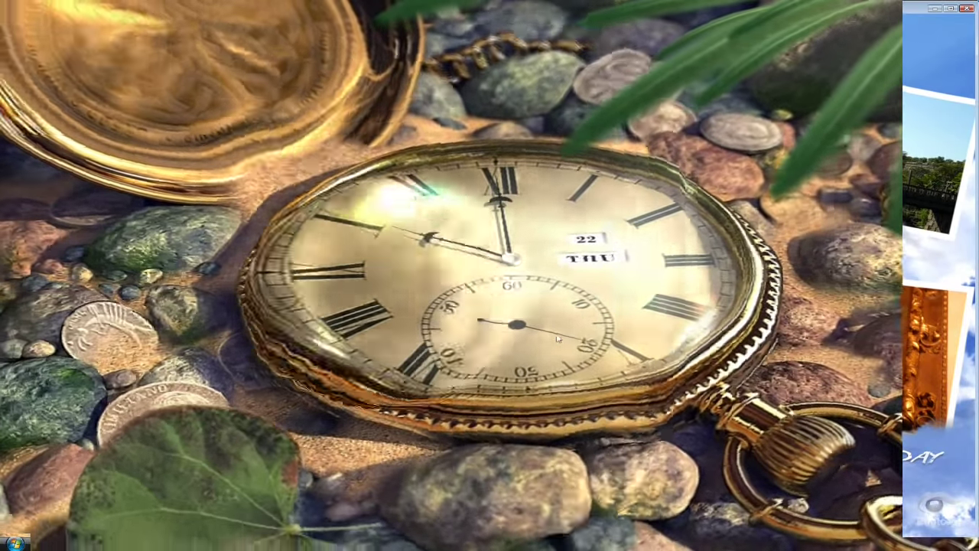
click(562, 335)
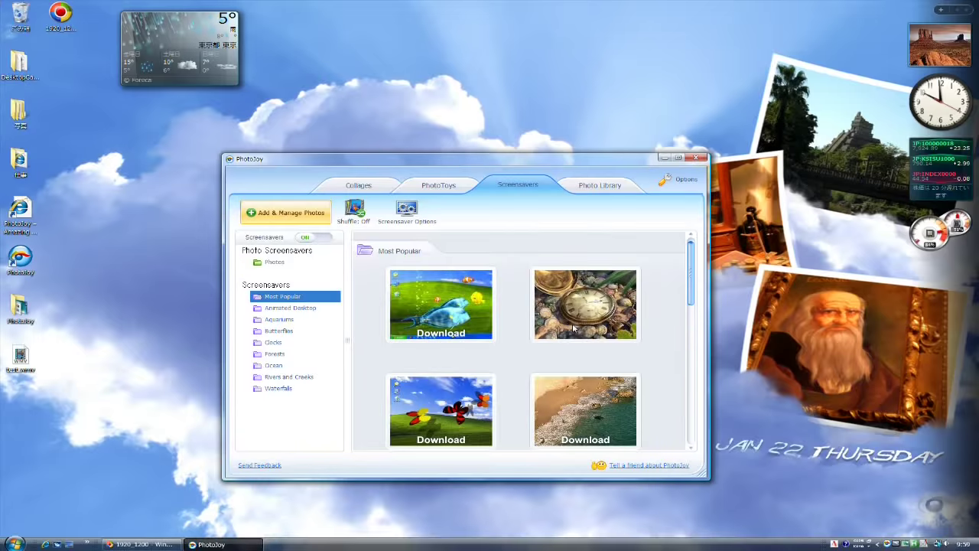
Download the ocean sunset screensaver from the Most Popular category, preview it full screen and dismiss the preview
drag(691, 280, 689, 365)
mouse_move(600, 361)
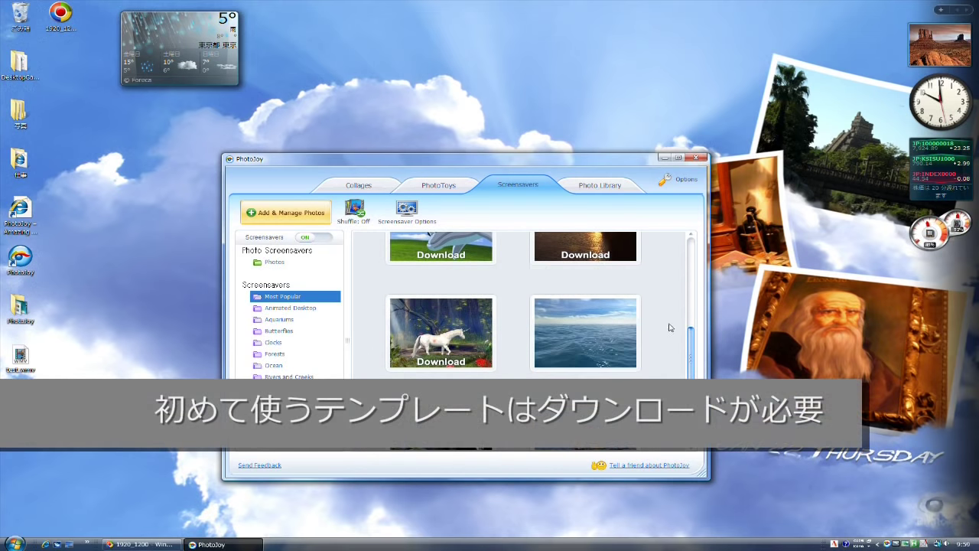
drag(689, 340, 692, 300)
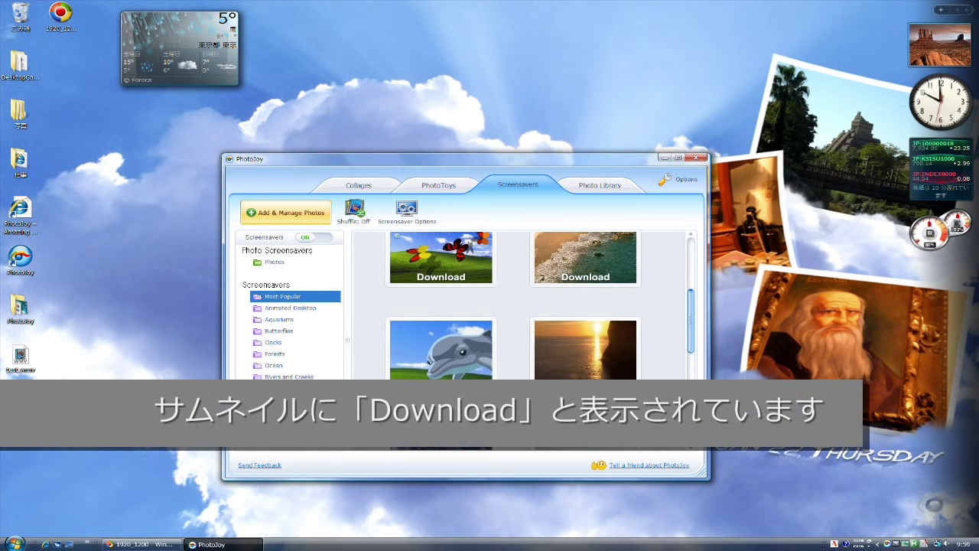
click(564, 404)
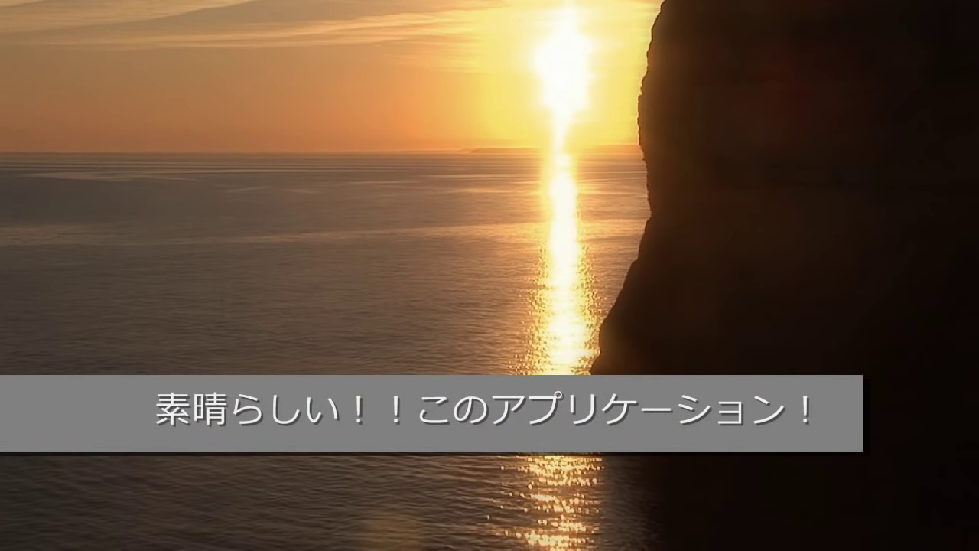
click(407, 294)
mouse_move(581, 355)
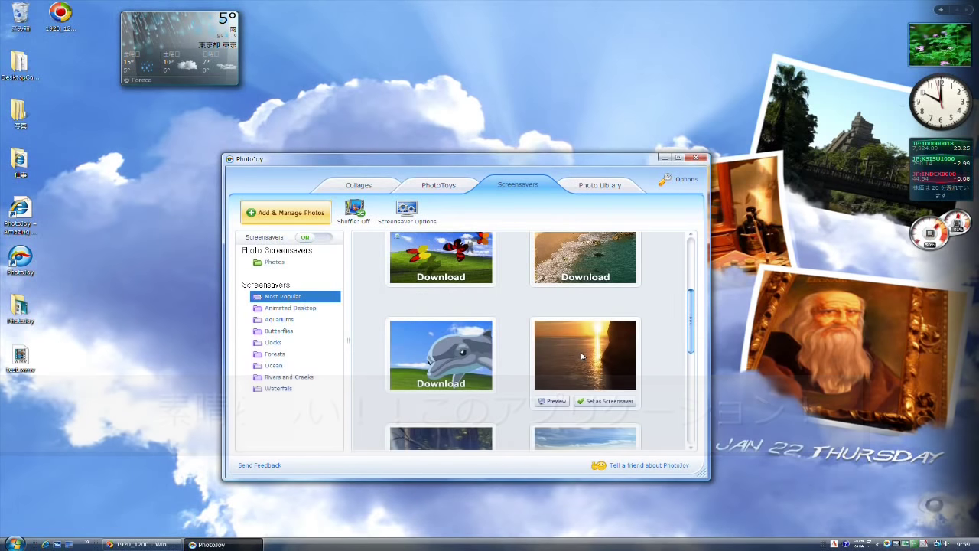
Turn on screensaver shuffle for photo screensavers only, with a change every 3 minutes
drag(690, 334, 698, 283)
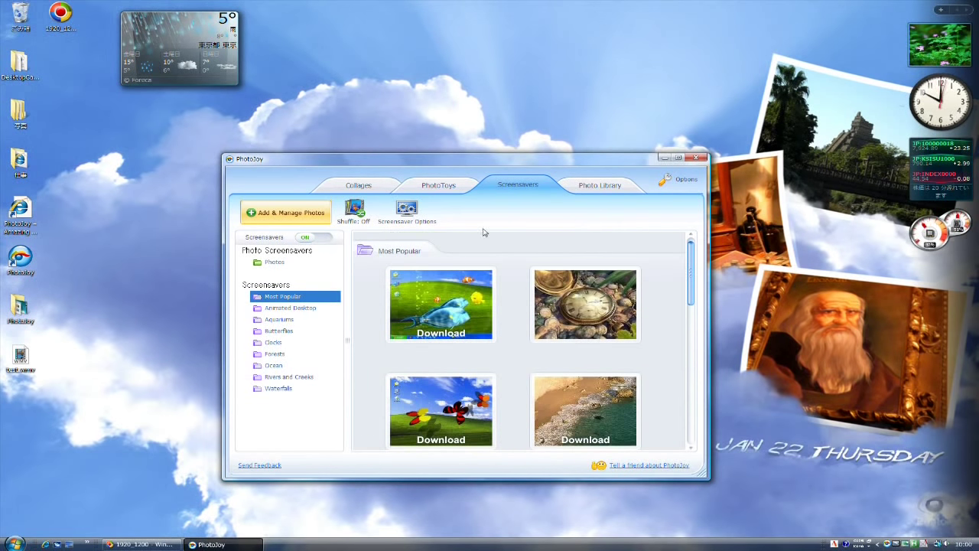
click(356, 212)
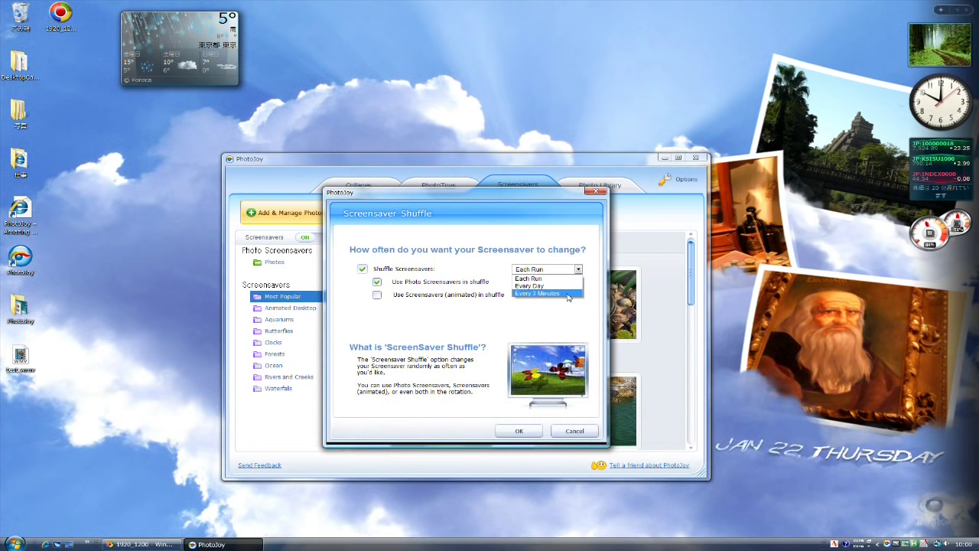
click(521, 430)
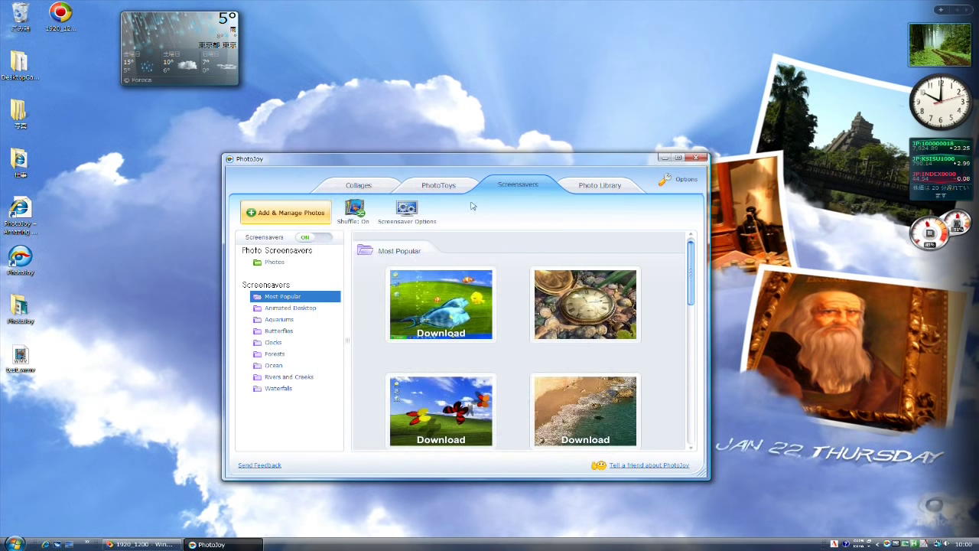
Open the Photo Library and browse the pictures in the ディズニーシーの風景 folder
click(582, 187)
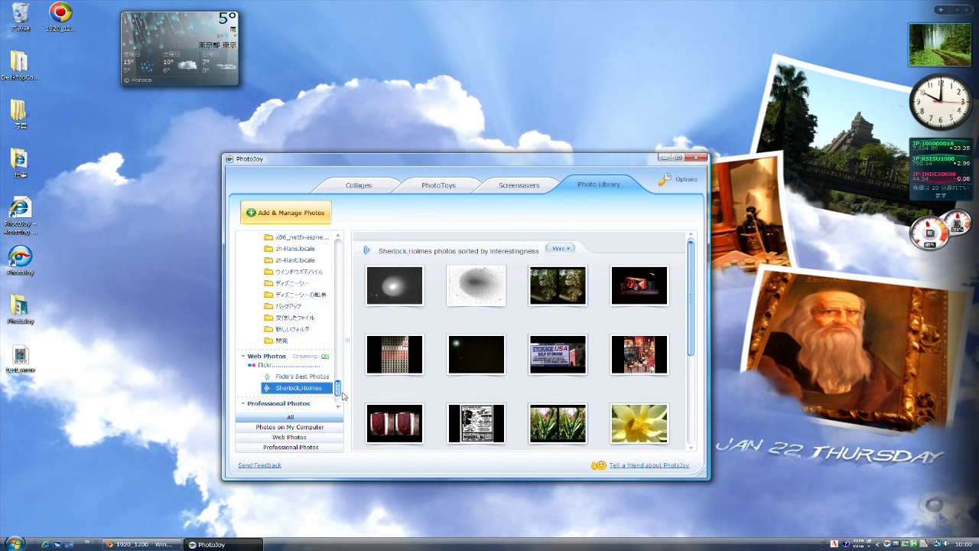
drag(338, 389, 338, 391)
scroll(287, 302, up, 1)
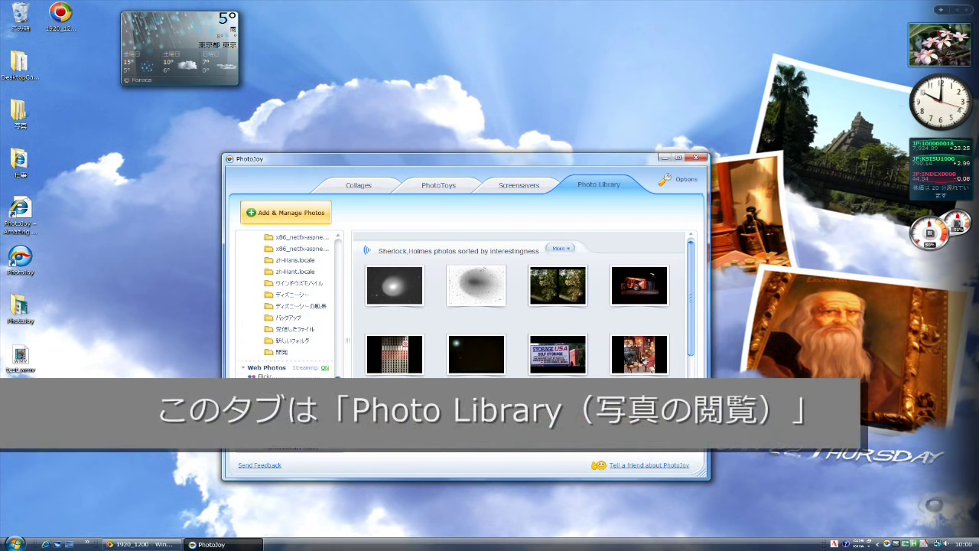
scroll(343, 393, down, 1)
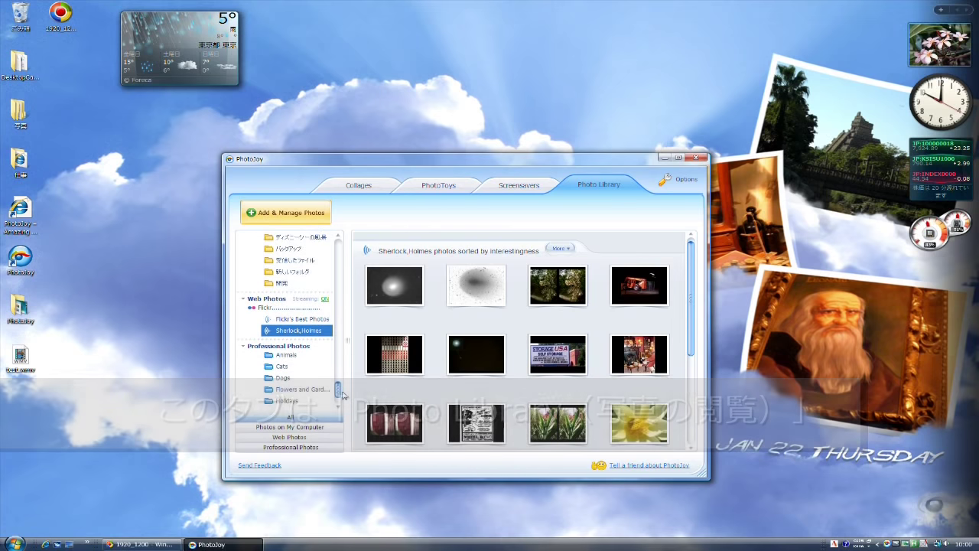
scroll(343, 392, down, 1)
scroll(343, 392, up, 1)
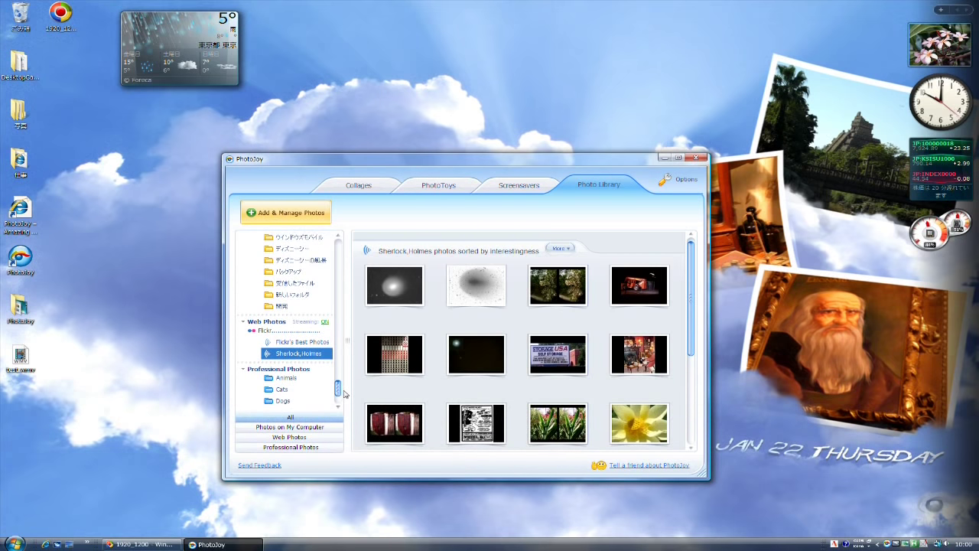
click(306, 260)
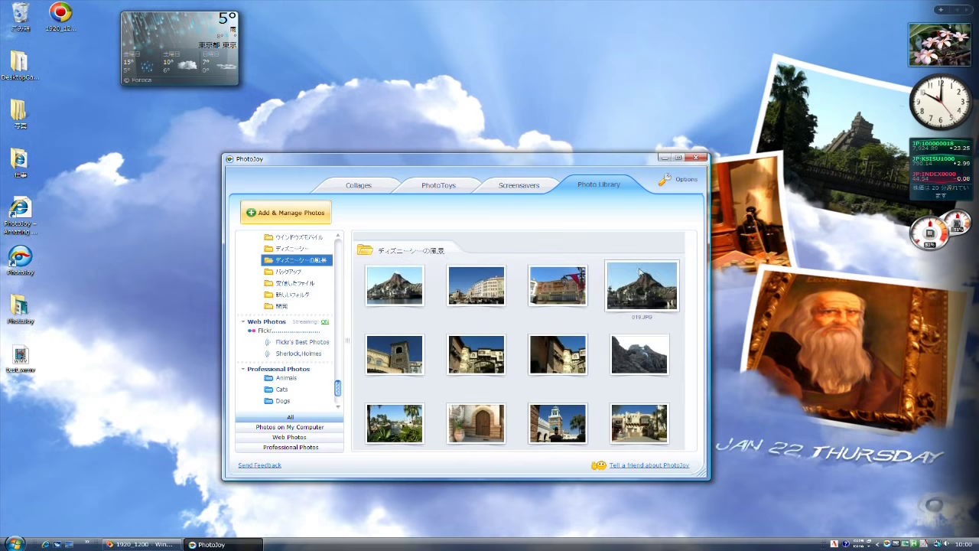
drag(692, 288, 680, 438)
scroll(657, 359, up, 10)
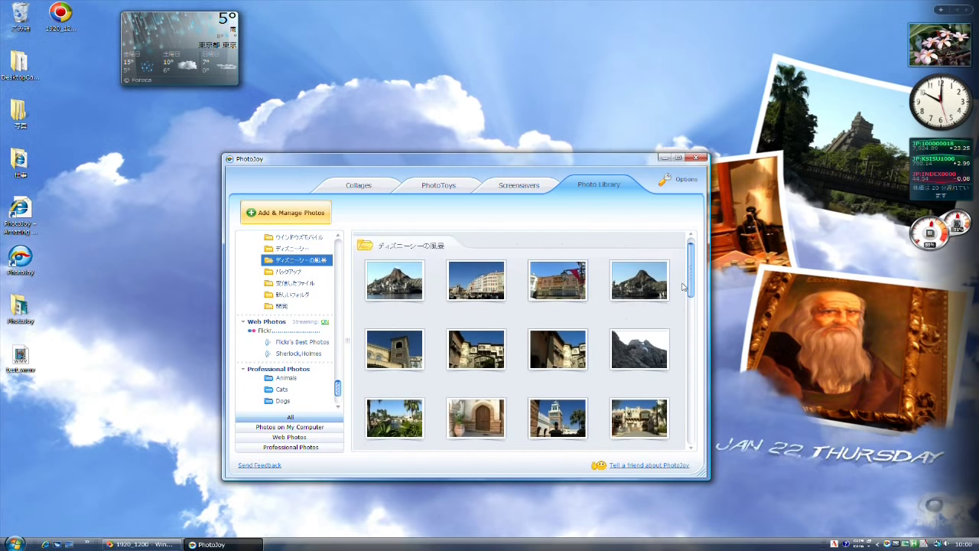
View the volcano photo 315.JPG full screen, dismiss it and bring up the actions available for that photo
right_click(637, 291)
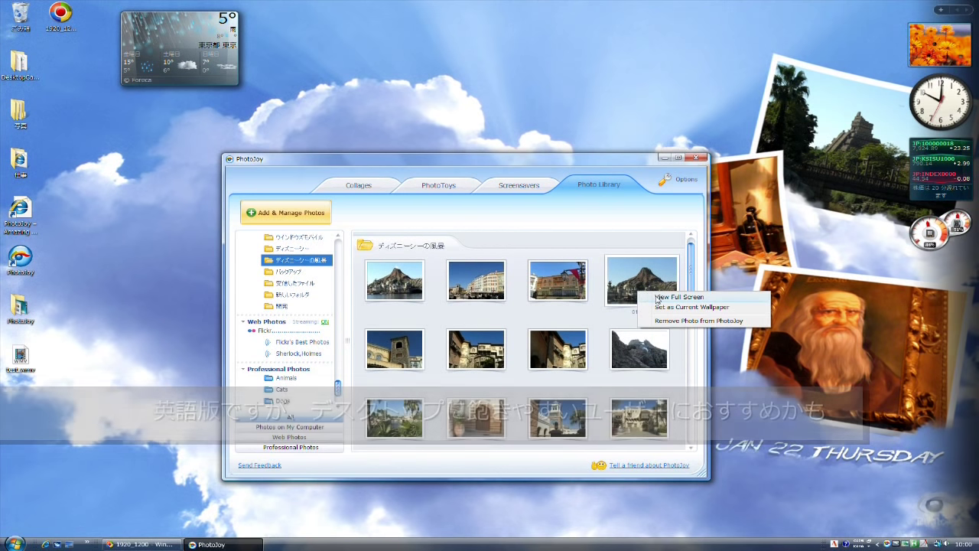
click(670, 297)
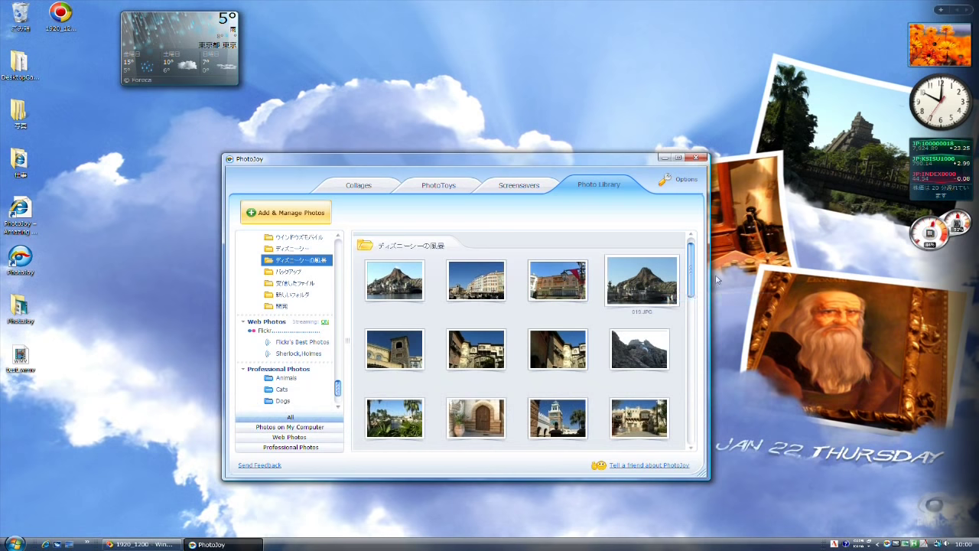
double_click(654, 264)
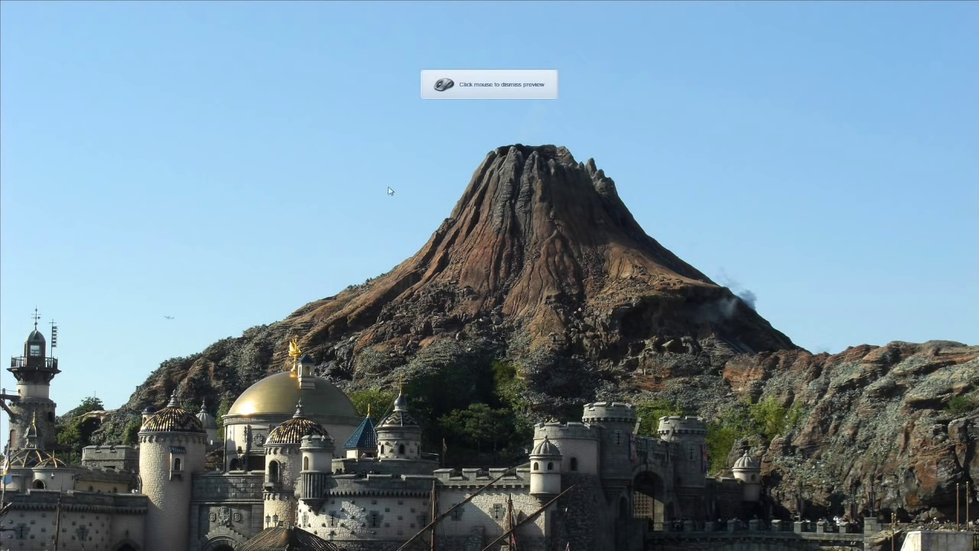
click(361, 191)
right_click(645, 271)
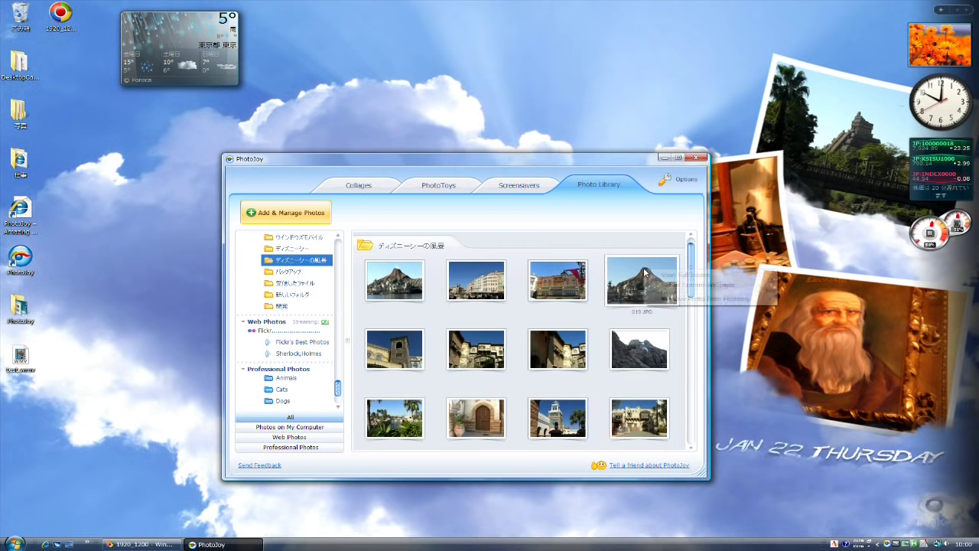